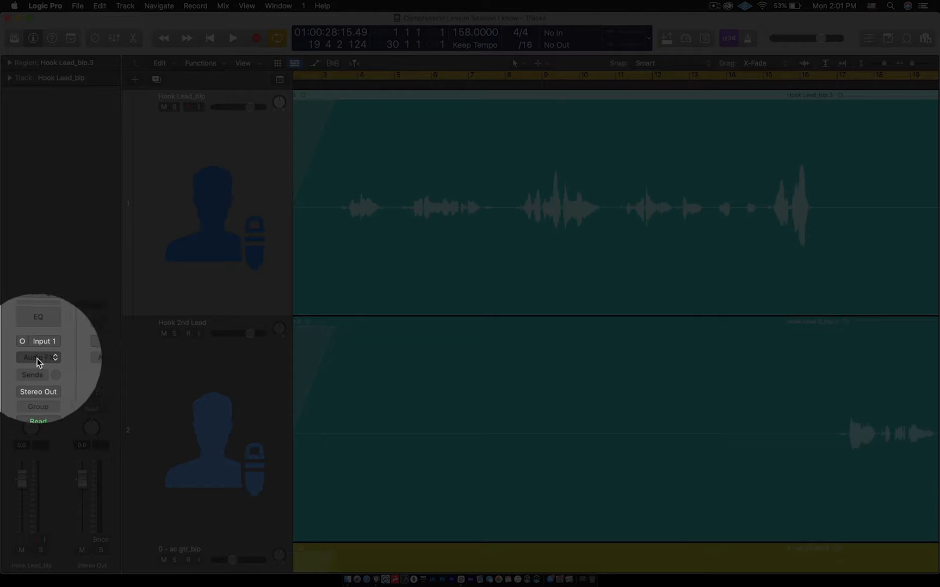
# - Insert a mono Compressor from the Dynamics category on the Hook Lead_bip track and reposition its window
pyautogui.click(33, 358)
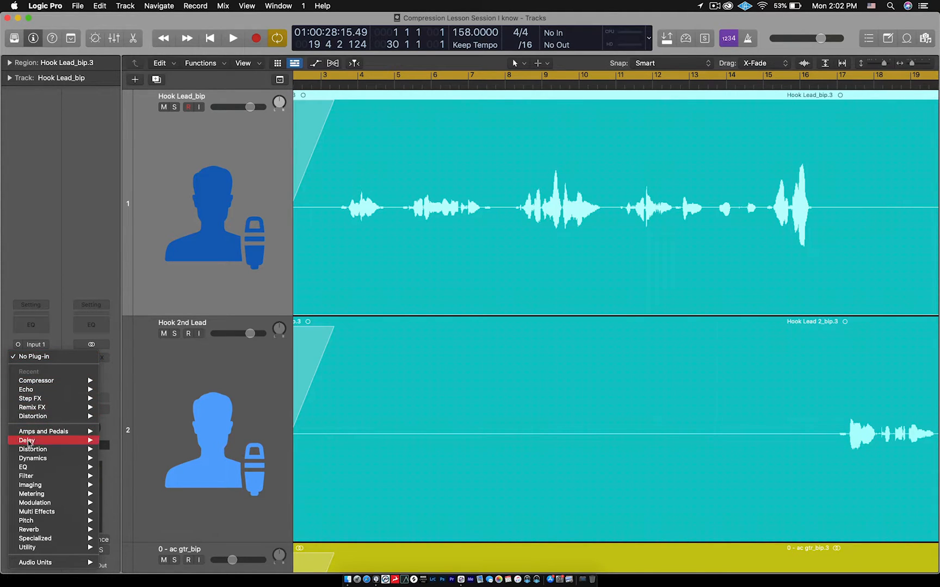
pyautogui.moveTo(28, 461)
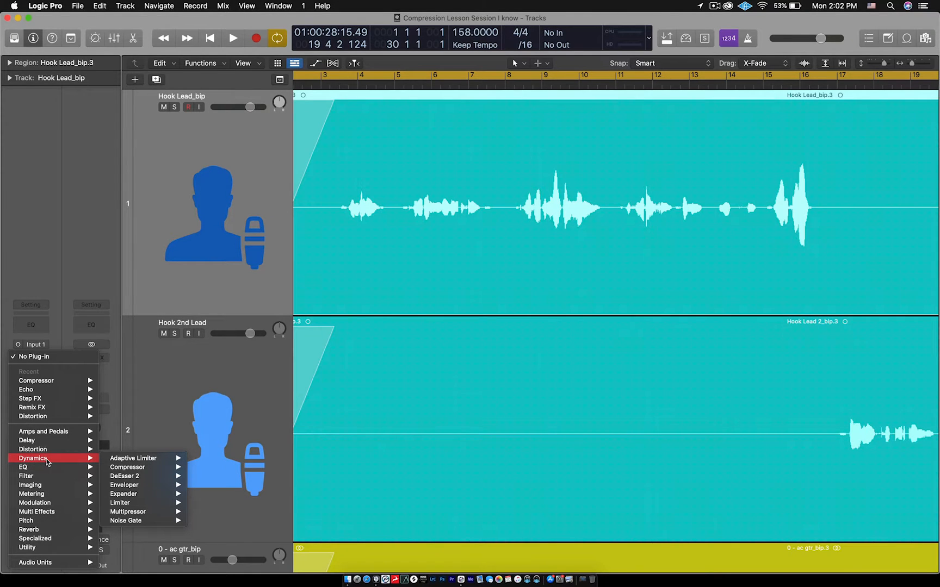
pyautogui.moveTo(121, 467)
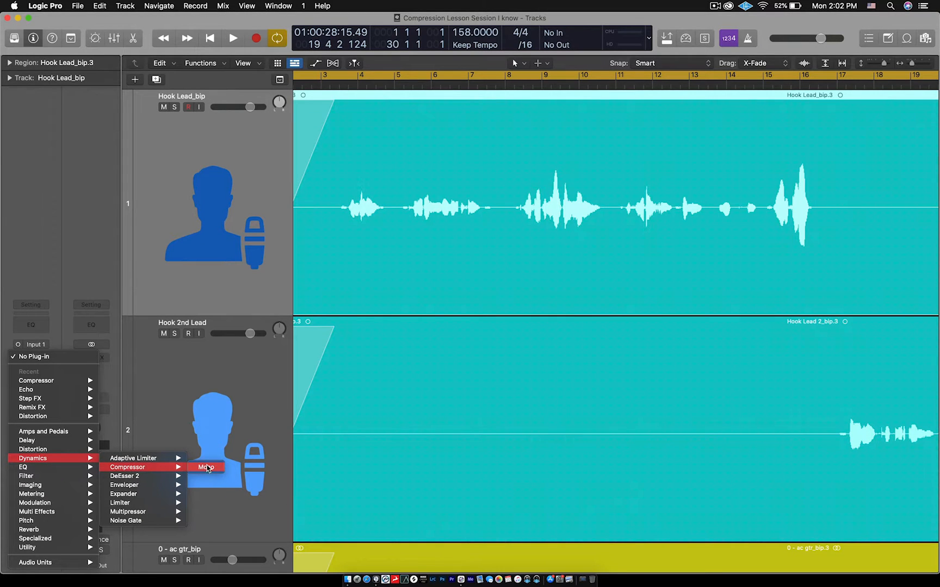
pyautogui.click(210, 469)
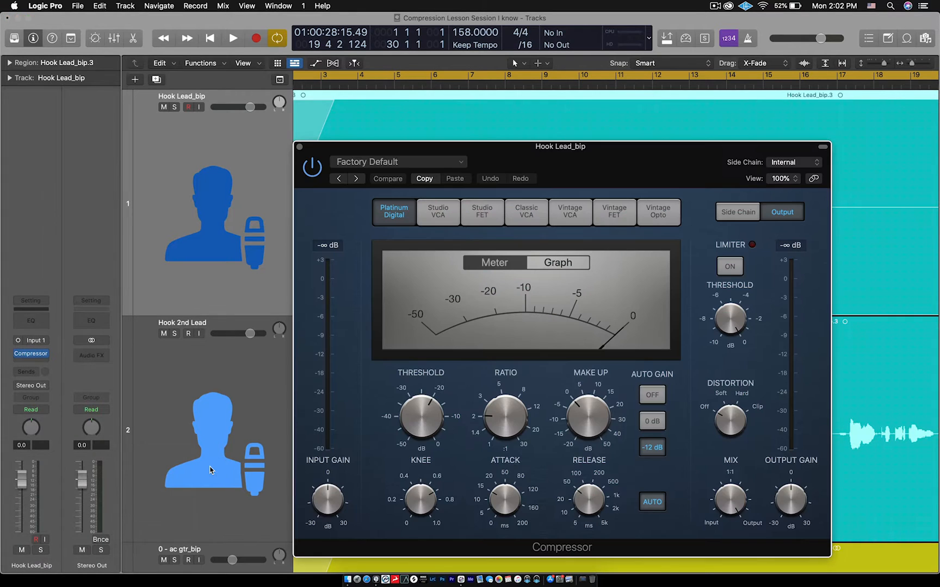
pyautogui.moveTo(493, 155); pyautogui.dragTo(428, 120)
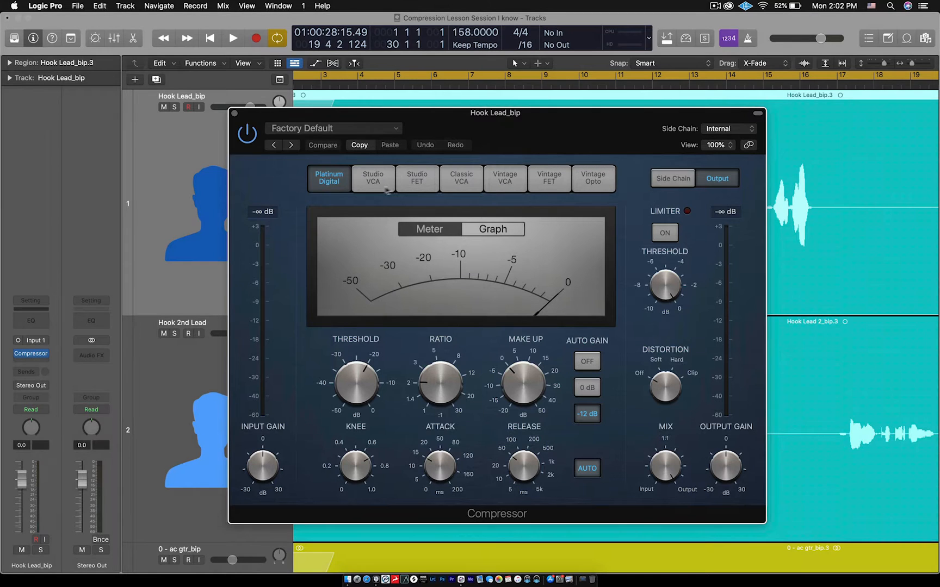
# - Preview the Compressor models from Studio VCA through Vintage Opto, settle on Studio FET and close the plug-in window
pyautogui.click(363, 175)
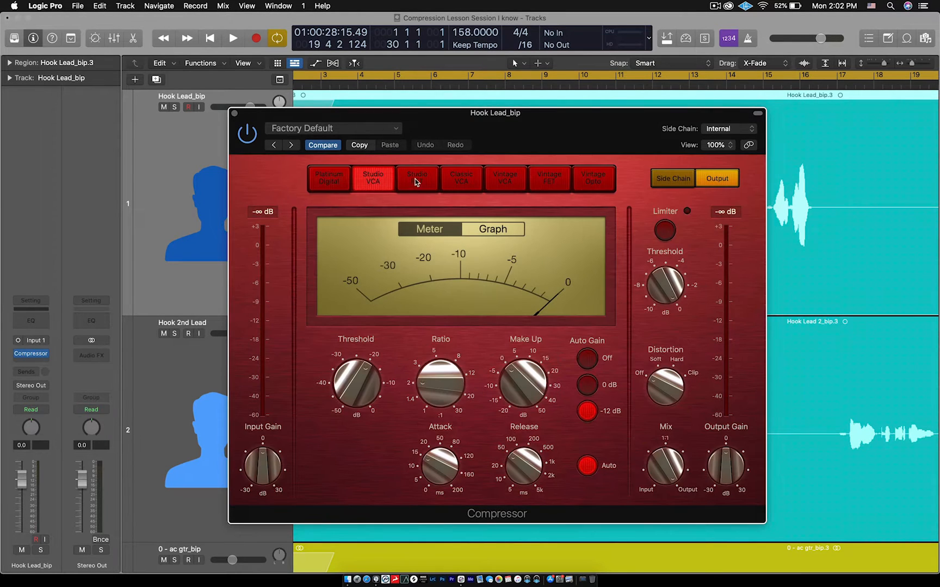
pyautogui.click(417, 181)
pyautogui.click(461, 179)
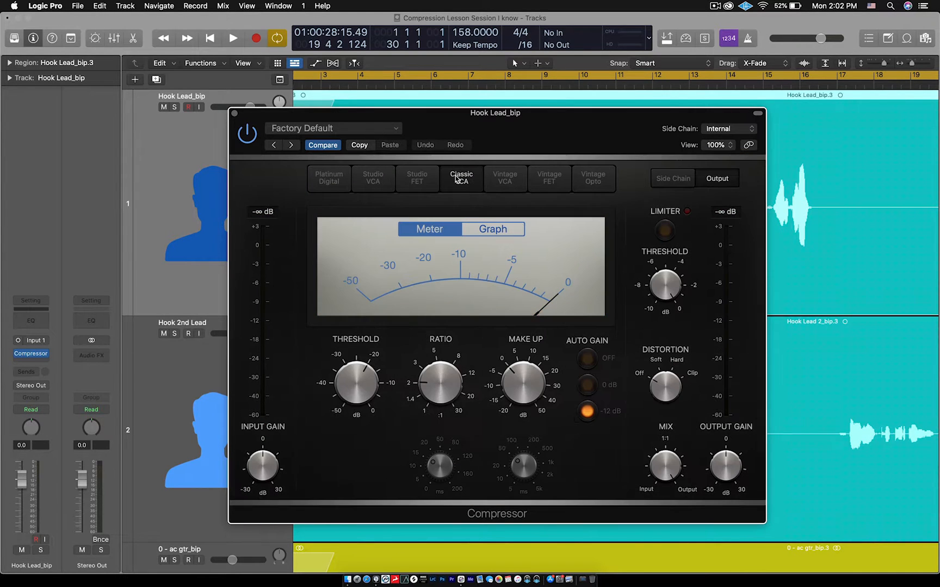
pyautogui.click(498, 181)
pyautogui.click(546, 179)
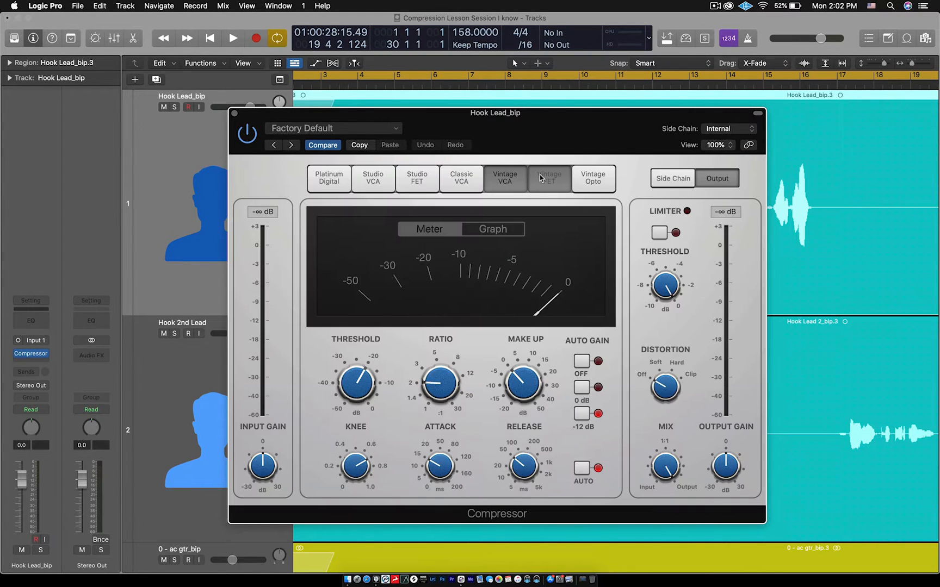
pyautogui.click(595, 178)
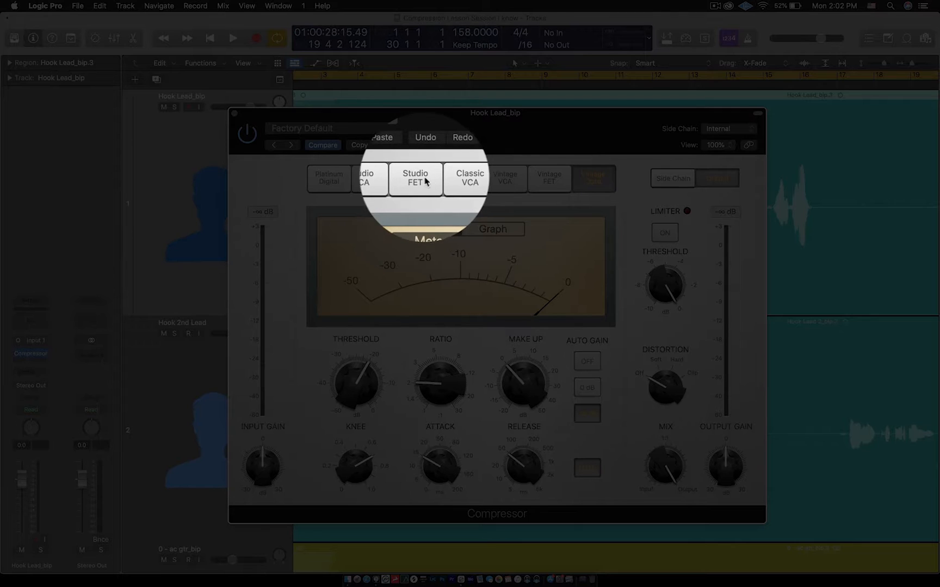
pyautogui.click(423, 181)
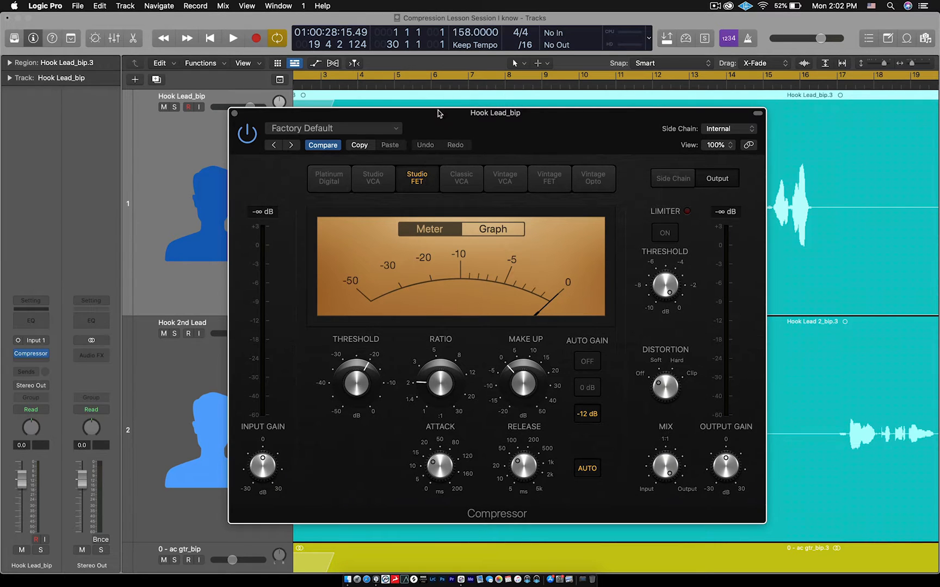
pyautogui.moveTo(438, 112); pyautogui.dragTo(408, 78)
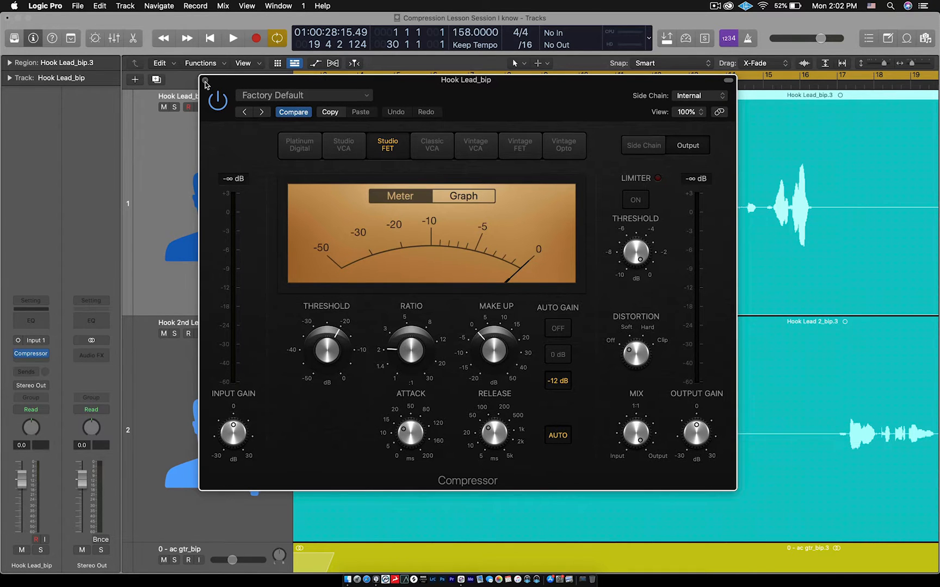
pyautogui.moveTo(294, 87); pyautogui.dragTo(400, 87)
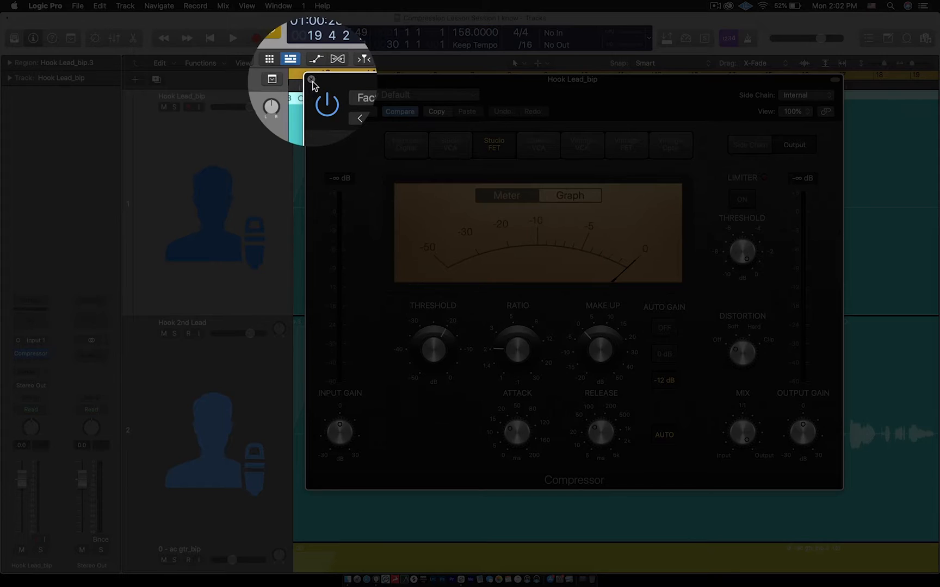
pyautogui.click(311, 80)
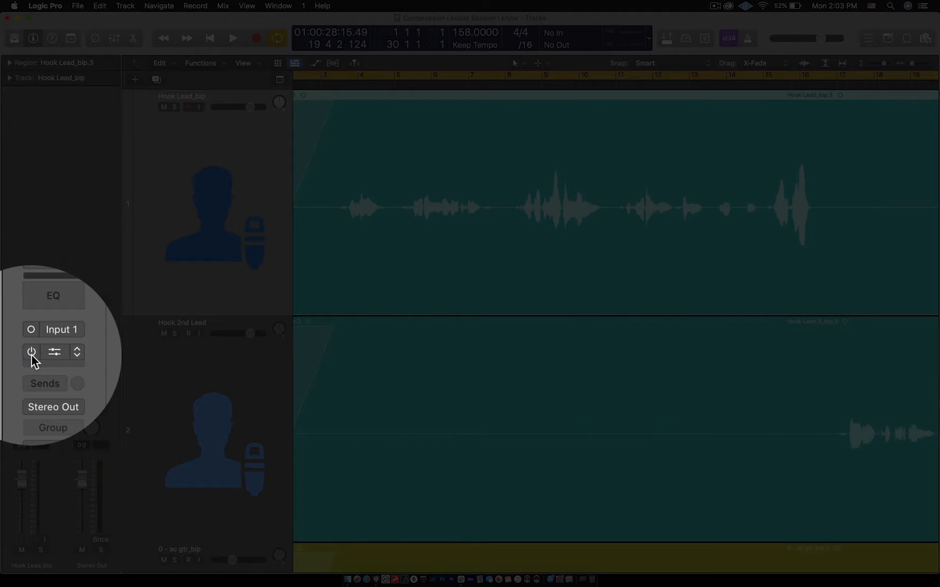
# - Examine the Compressor insert's bypass, plug-in choices and window access on Hook Lead_bip, leaving the plug-in in place
pyautogui.click(32, 352)
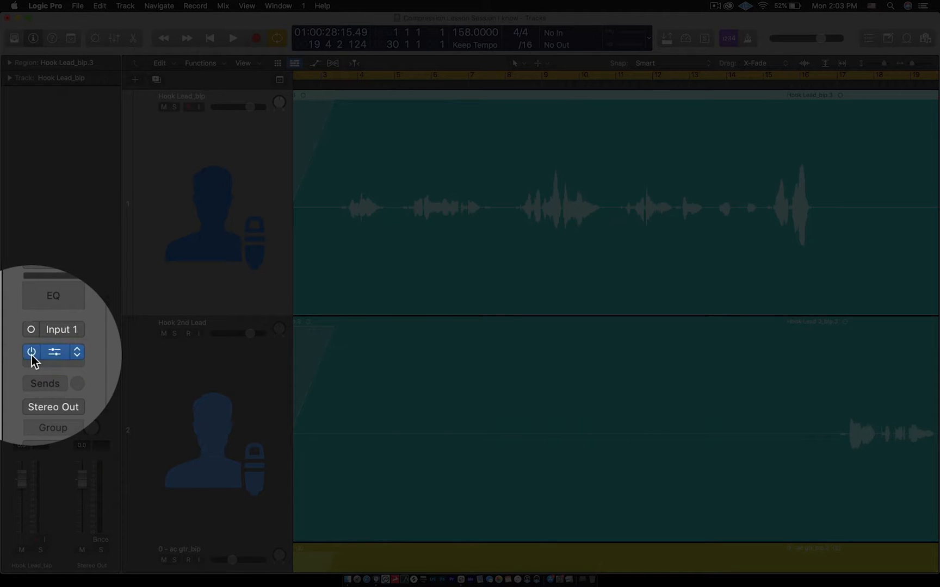
pyautogui.click(76, 354)
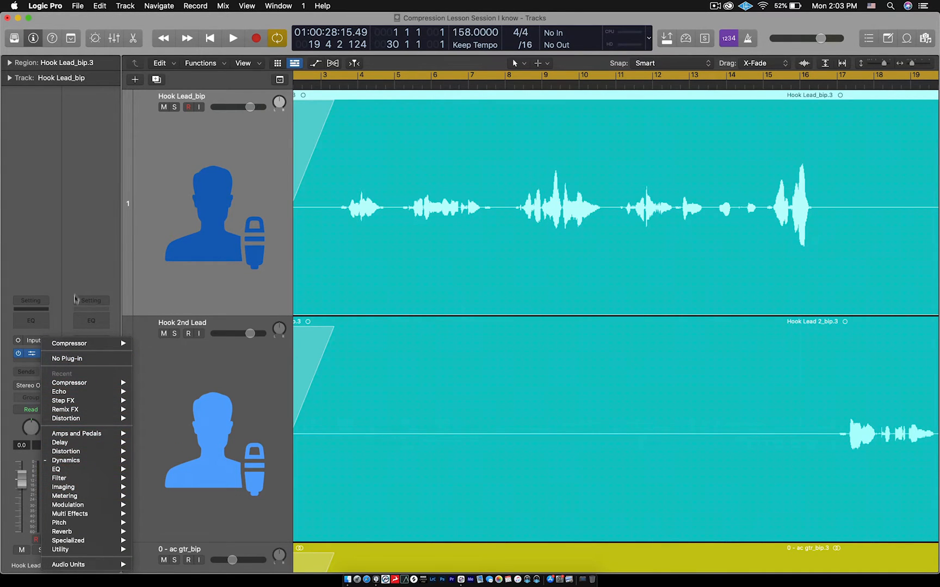
pyautogui.click(80, 267)
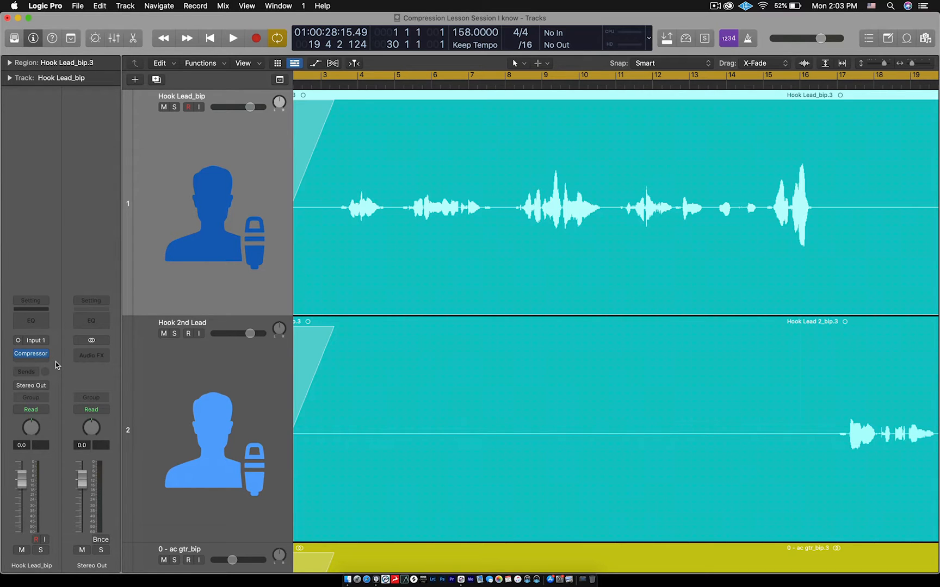
pyautogui.moveTo(32, 356)
pyautogui.click(32, 354)
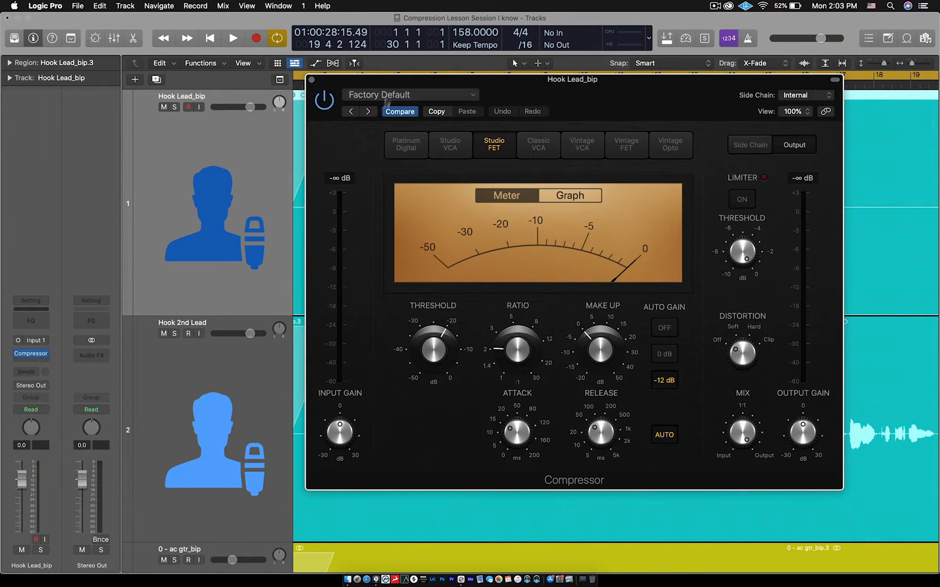
pyautogui.click(311, 79)
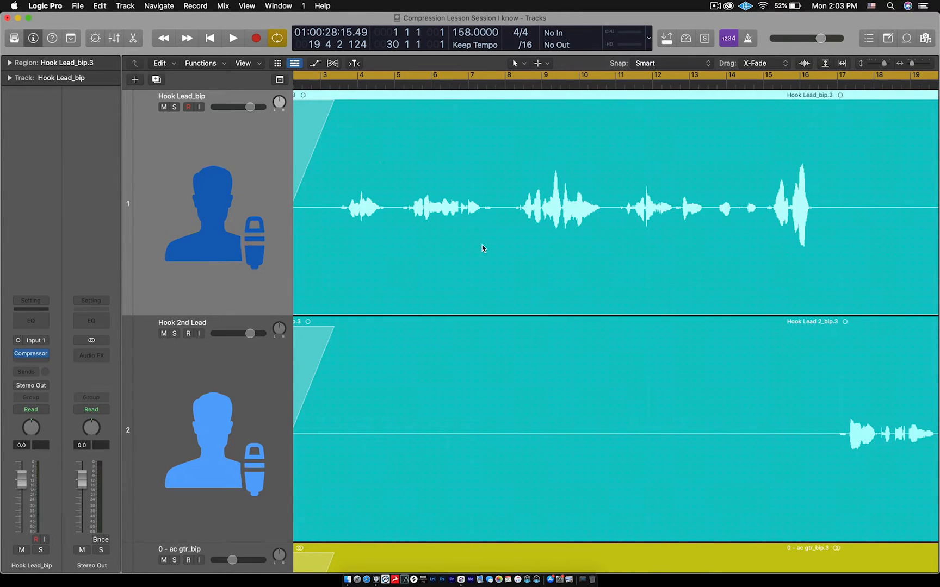
# - Start the cycle range at bar 3 and play the song through Hook Lead_bip's last phrase around bar 16
pyautogui.press('z')
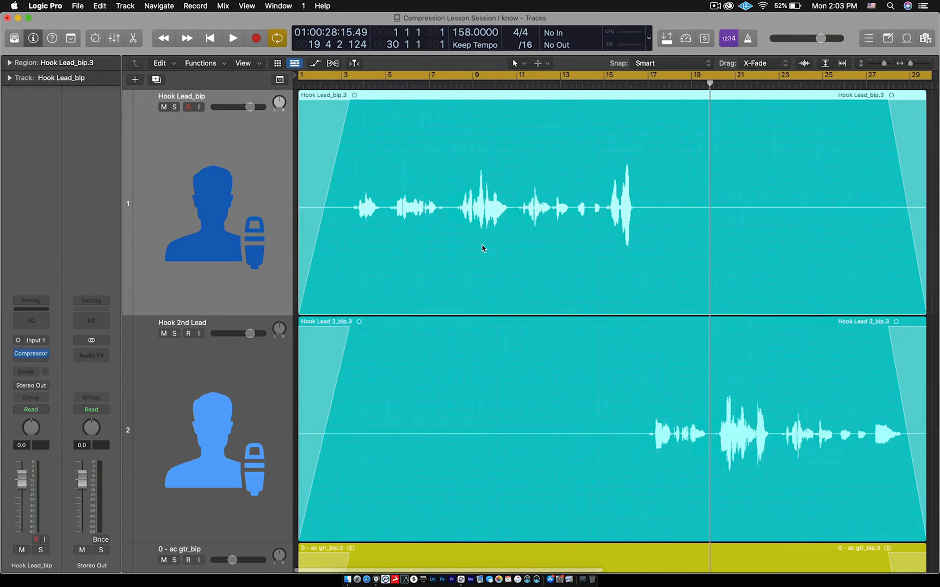
pyautogui.moveTo(301, 82); pyautogui.dragTo(342, 83)
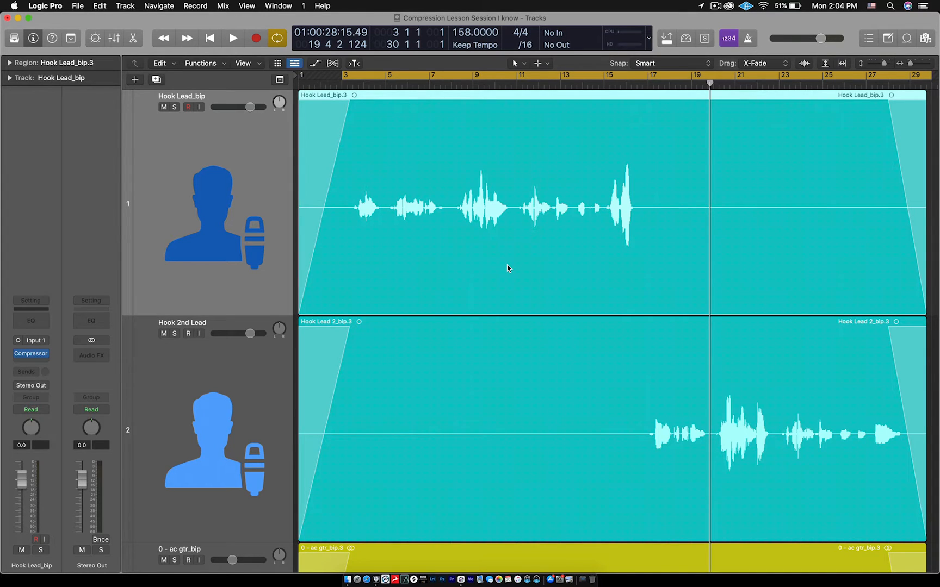
pyautogui.press('space')
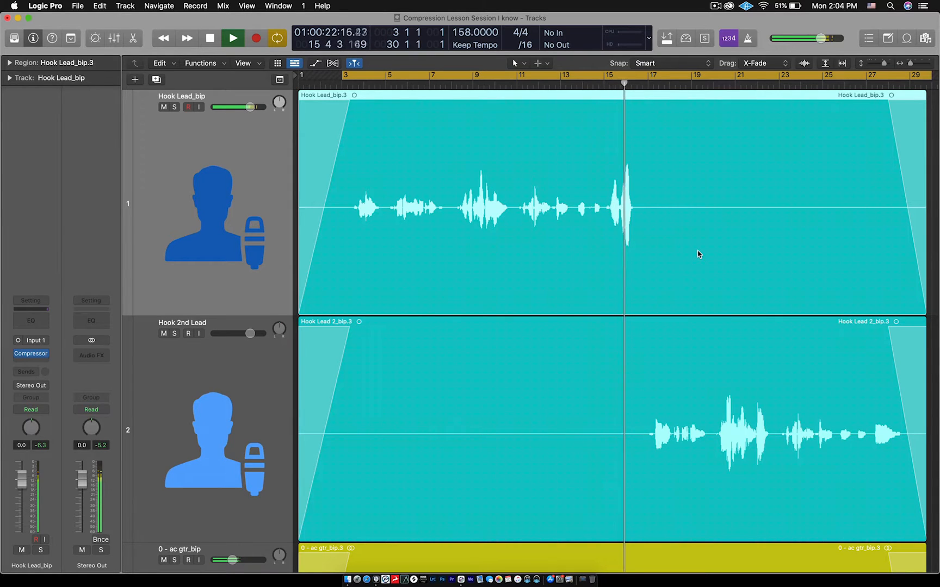
pyautogui.press('space')
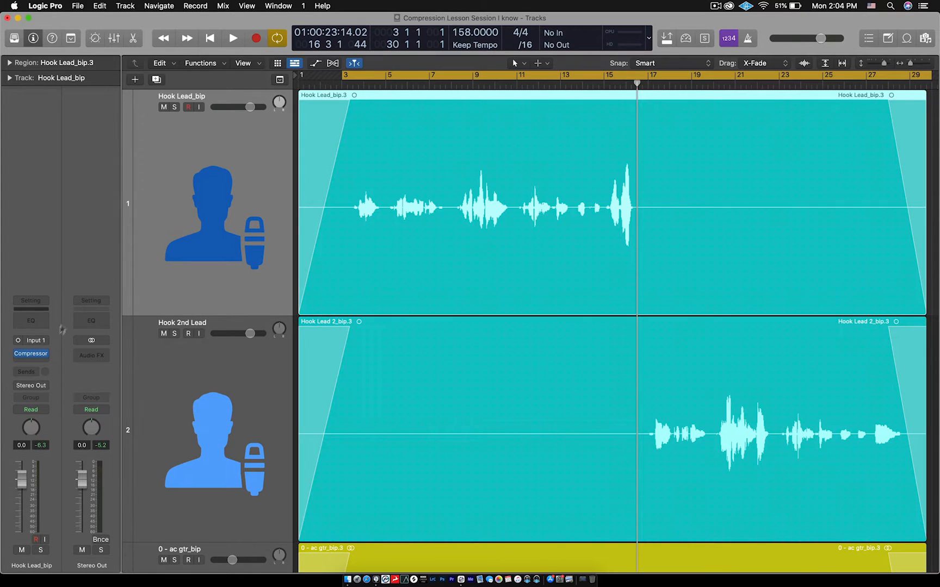
# - Open the Compressor on Hook Lead_bip to examine its Threshold control and close it again
pyautogui.moveTo(34, 358)
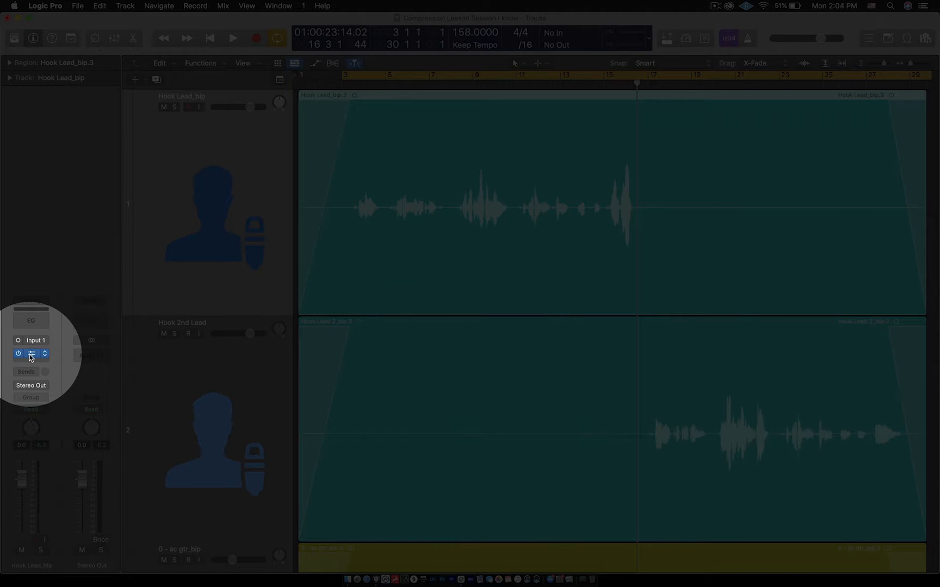
pyautogui.click(31, 355)
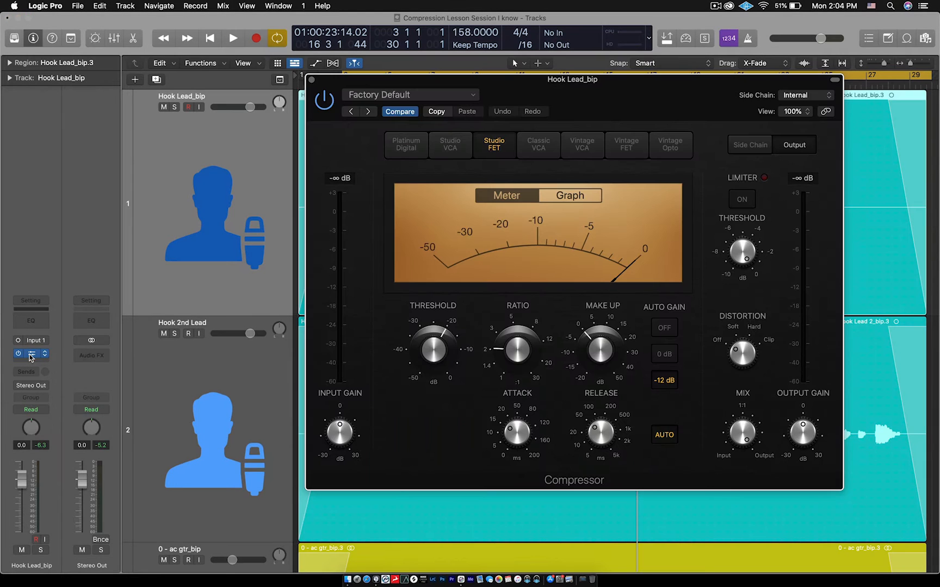
pyautogui.moveTo(506, 81); pyautogui.dragTo(419, 71)
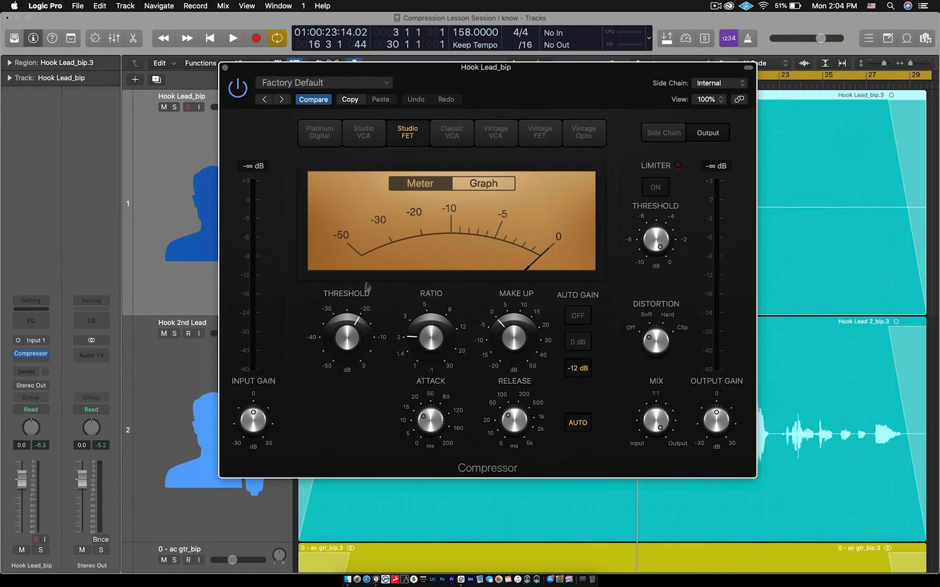
pyautogui.moveTo(348, 321)
pyautogui.moveTo(378, 71); pyautogui.dragTo(453, 103)
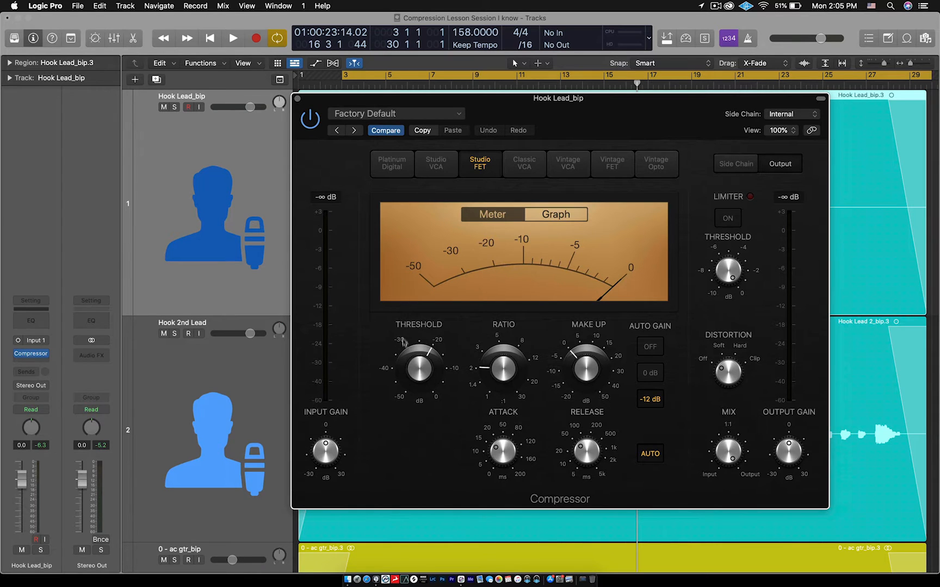
pyautogui.moveTo(430, 353)
pyautogui.click(298, 99)
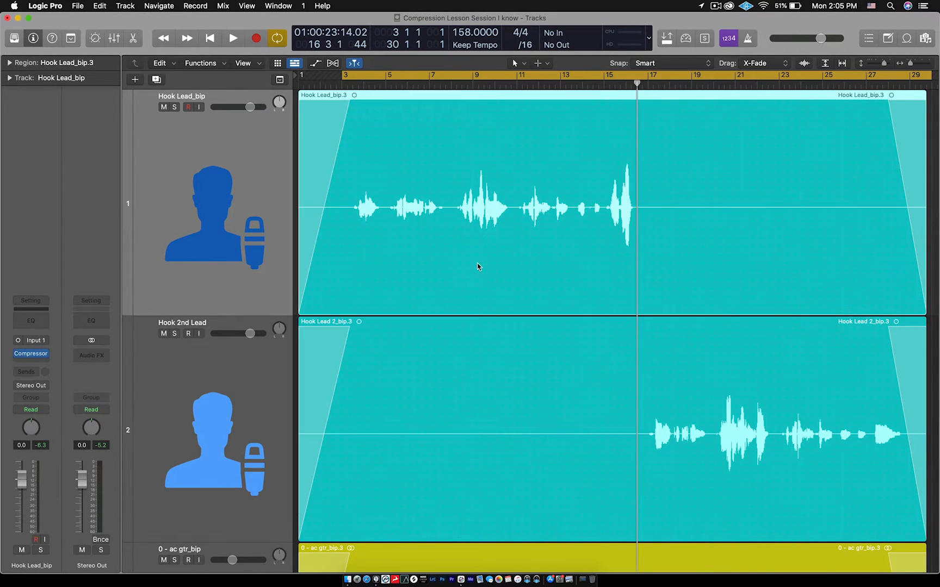
# - Examine the loud and quiet passages of the Hook Lead_bip waveform between bars 3 and 16
pyautogui.press('super+Right')
pyautogui.press('super+Right')
pyautogui.press('super+Right')
pyautogui.press('super+Right')
pyautogui.press('super+Right')
pyautogui.hscroll(-4, 478, 266)
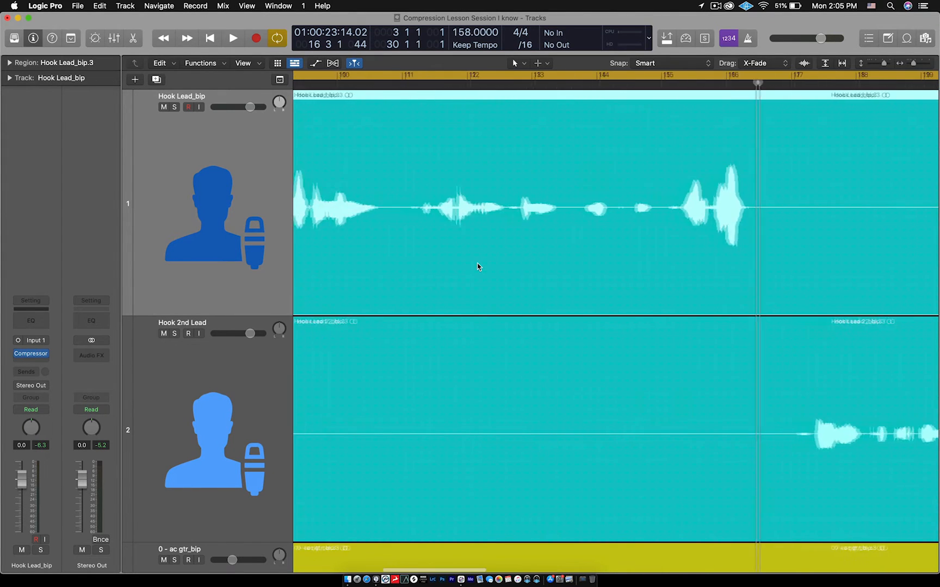
pyautogui.hscroll(-3, 478, 267)
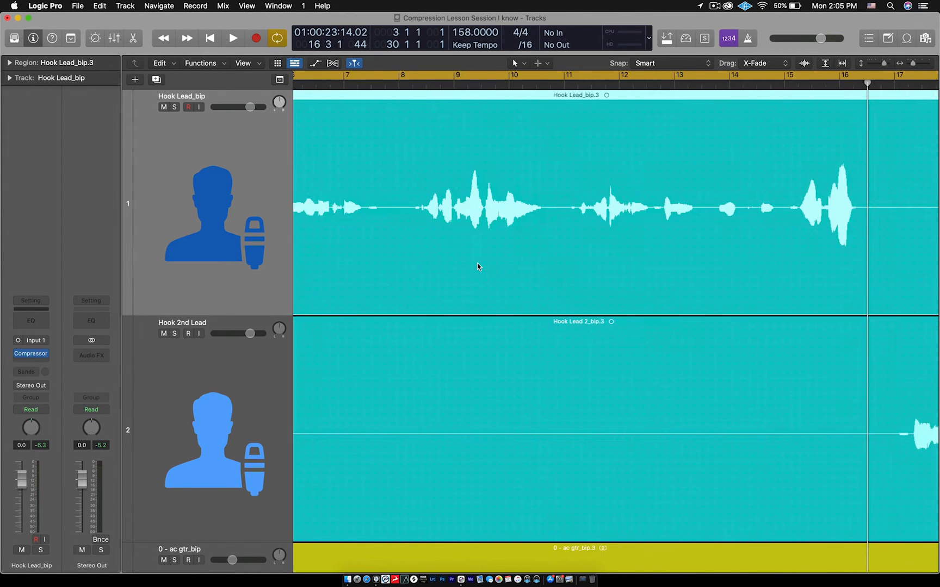
pyautogui.hscroll(-2, 477, 266)
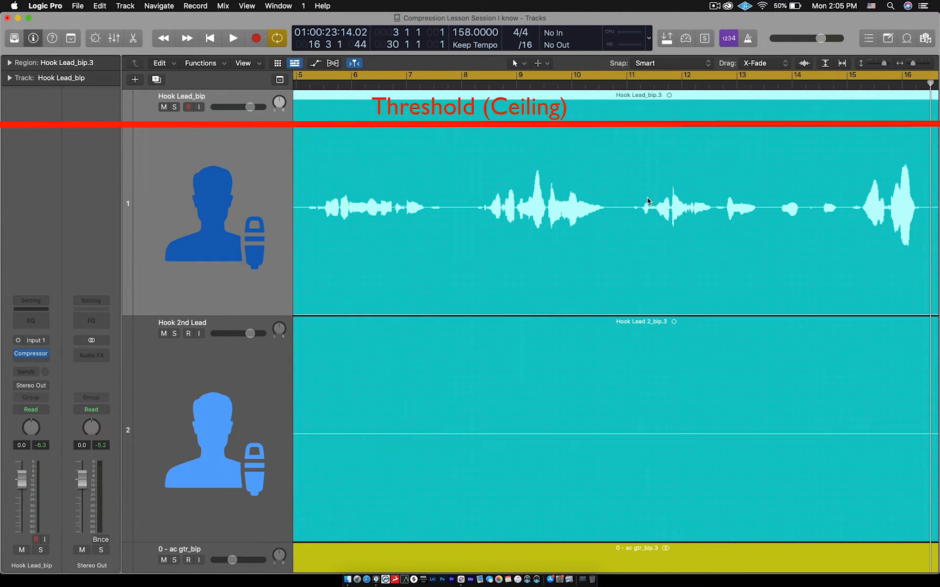
pyautogui.scroll(-3, 647, 202)
pyautogui.hscroll(2, 647, 203)
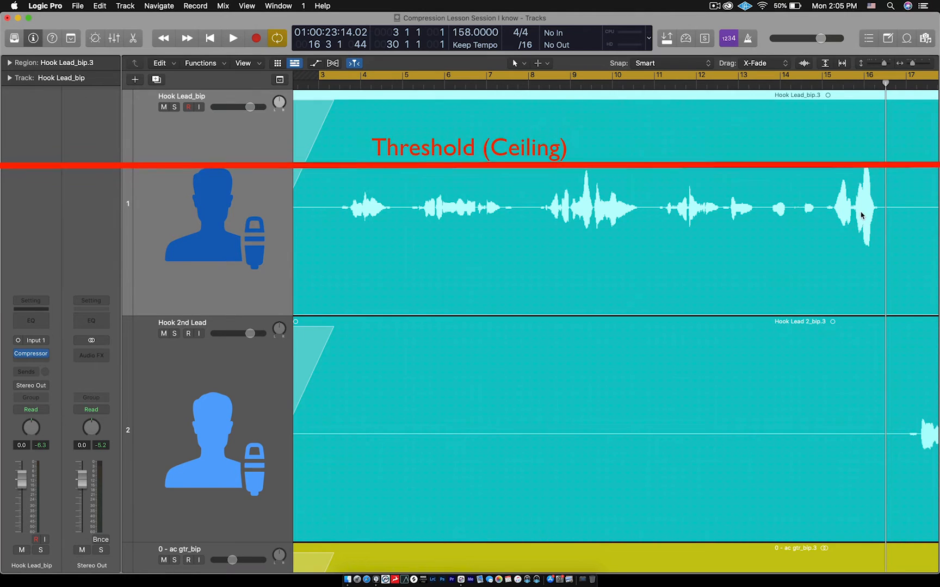
# - Lower the Threshold of Hook Lead_bip's Compressor to just below -30 dB
pyautogui.moveTo(34, 357)
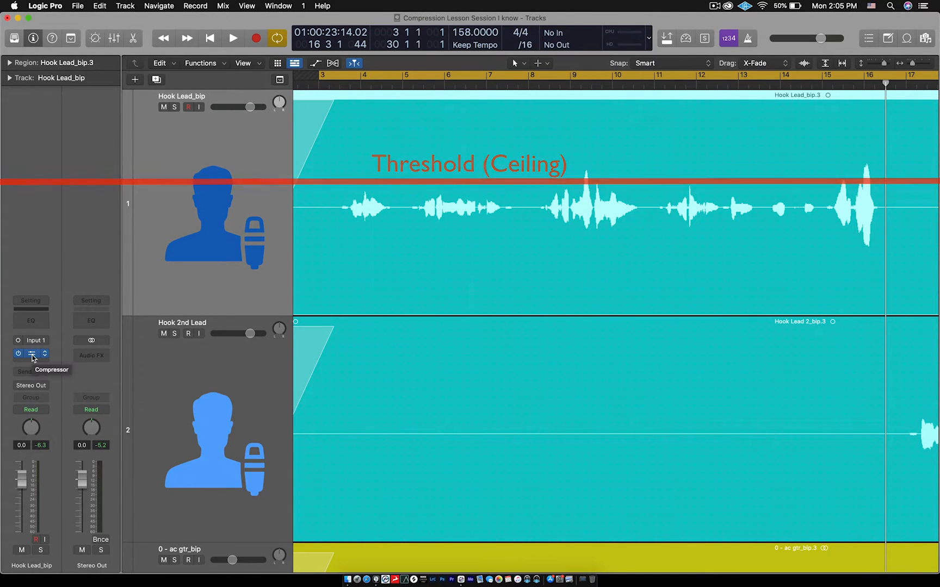
pyautogui.click(32, 355)
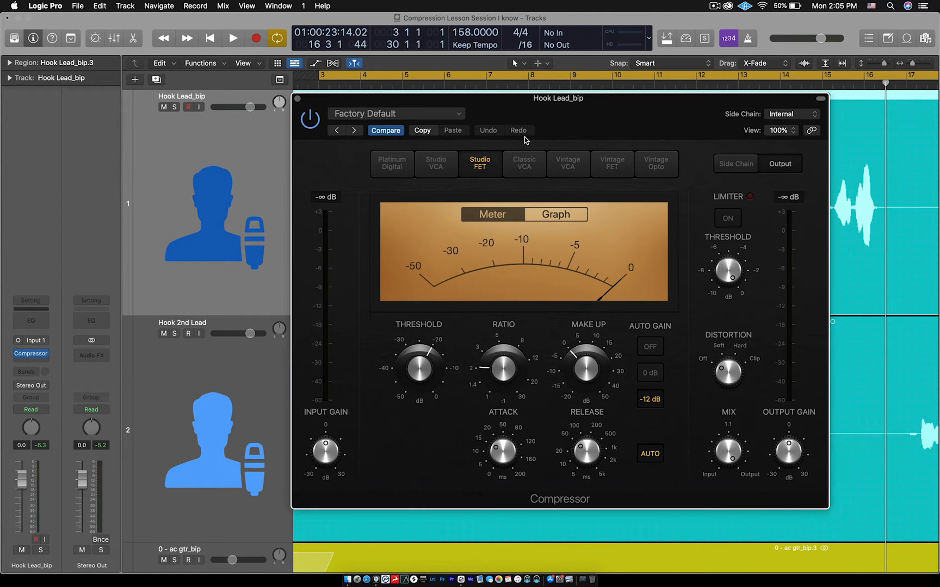
pyautogui.moveTo(420, 356)
pyautogui.moveTo(420, 353); pyautogui.dragTo(417, 391)
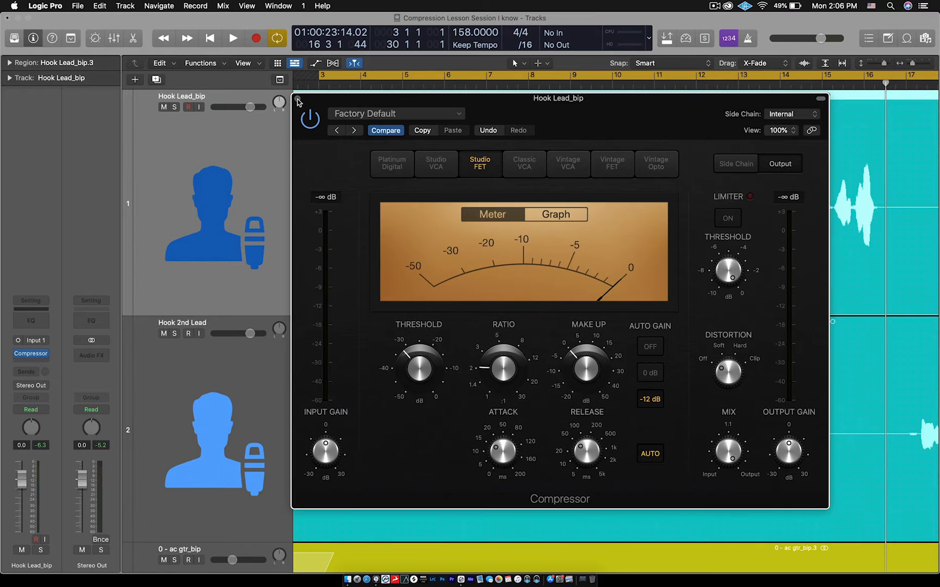
# - Move the Compressor window below the Hook Lead_bip waveform, toggle the plug-in off and on, and leave it bypassed
pyautogui.moveTo(314, 100); pyautogui.dragTo(311, 237)
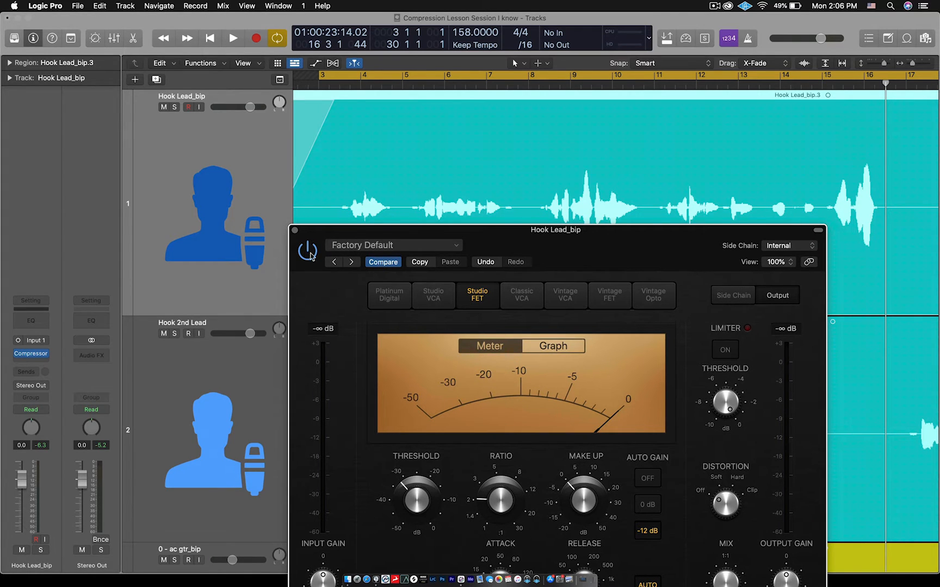
pyautogui.click(308, 251)
pyautogui.click(308, 251)
pyautogui.click(311, 252)
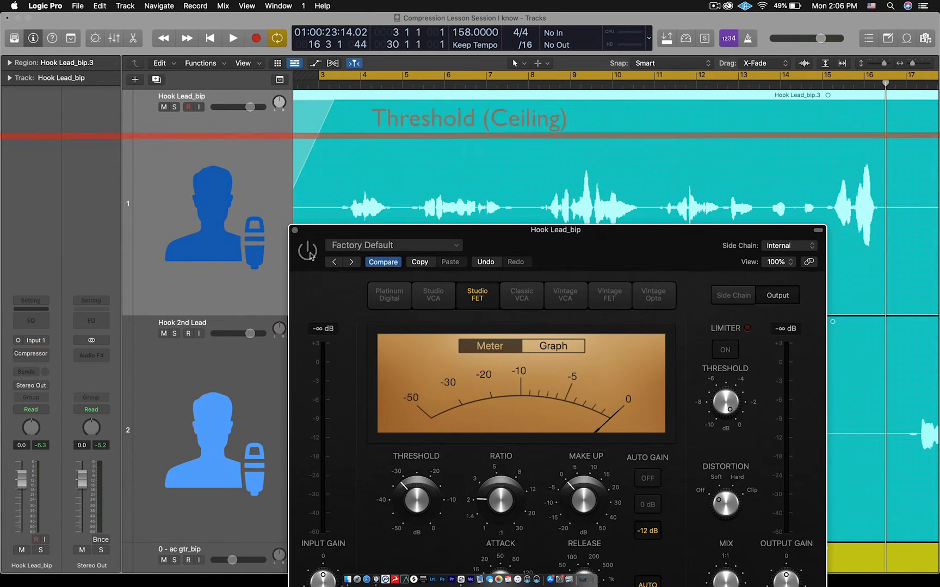
# - Compare Hook Lead_bip's playback with its Compressor active and bypassed, leaving the plug-in active and its window closed
pyautogui.click(310, 253)
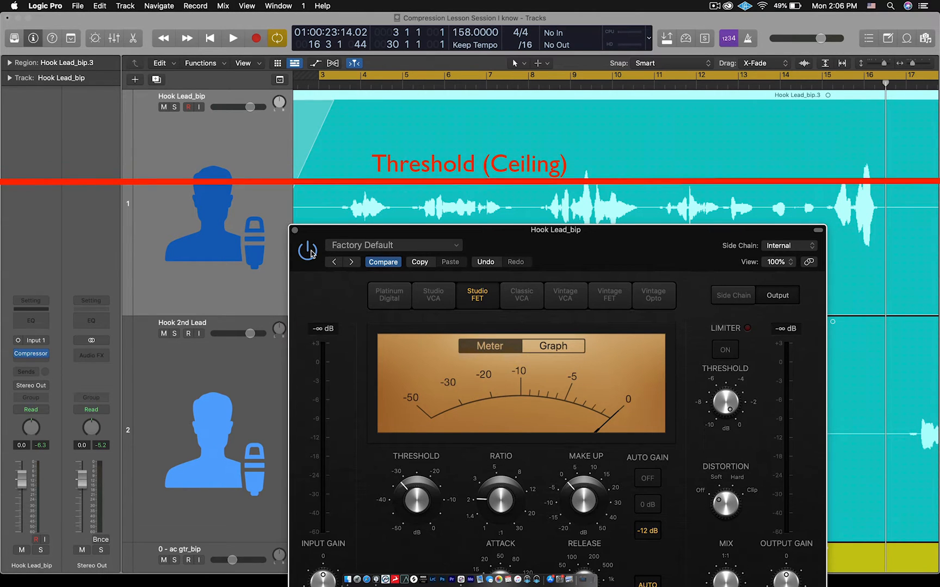
pyautogui.press('space')
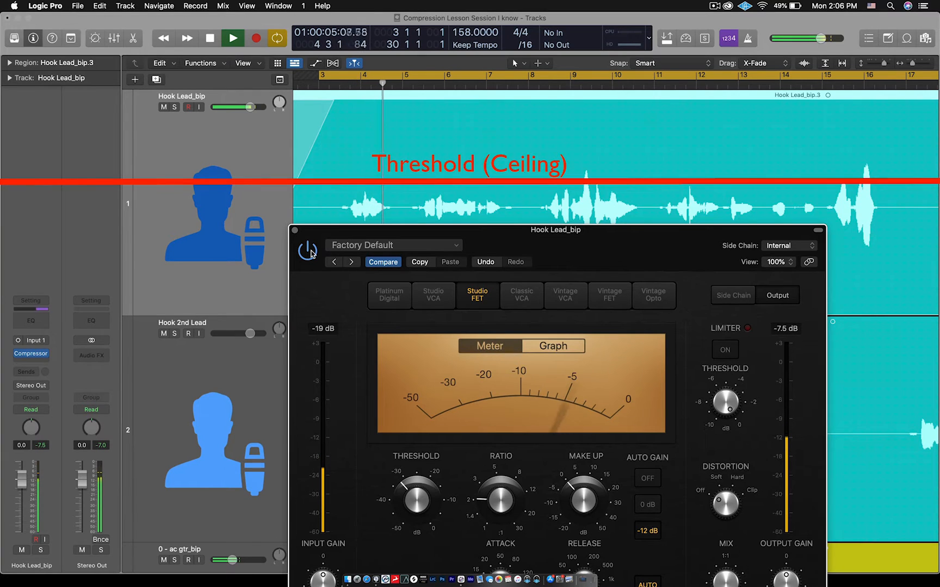
pyautogui.click(309, 252)
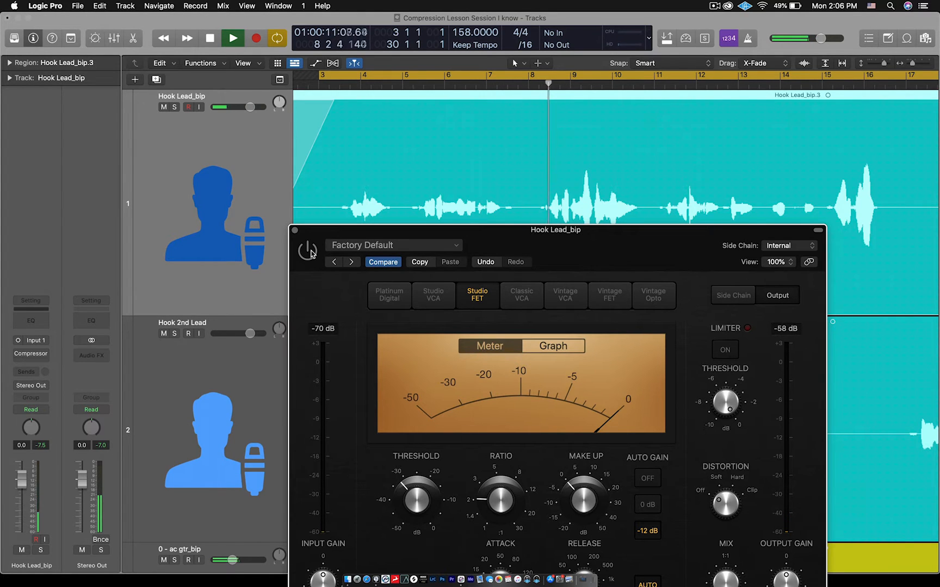
pyautogui.click(309, 252)
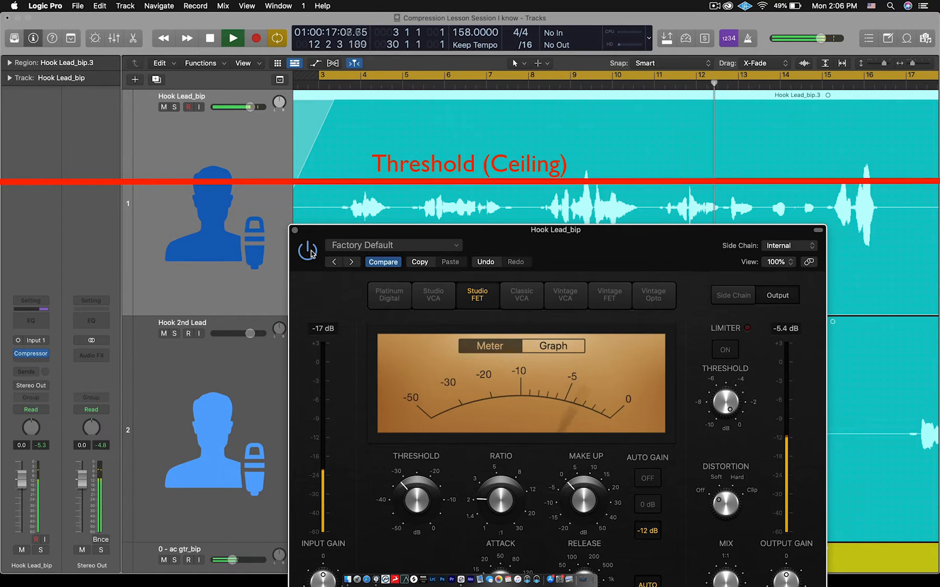
pyautogui.click(307, 251)
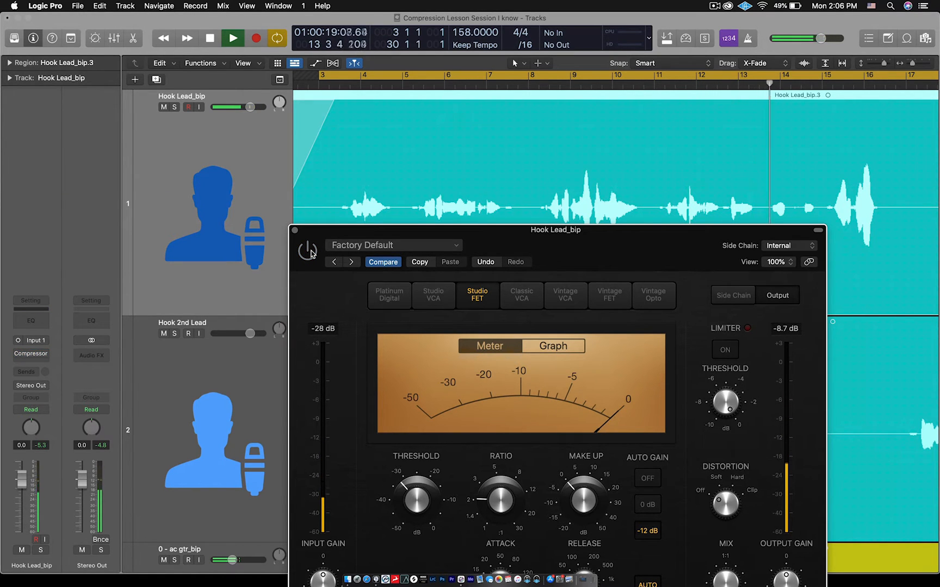
pyautogui.click(308, 250)
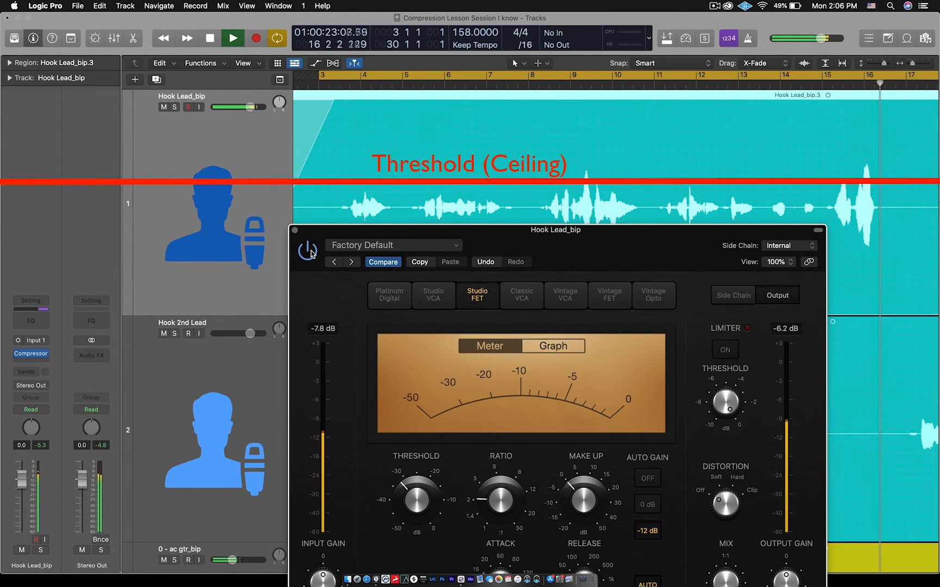
pyautogui.press('space')
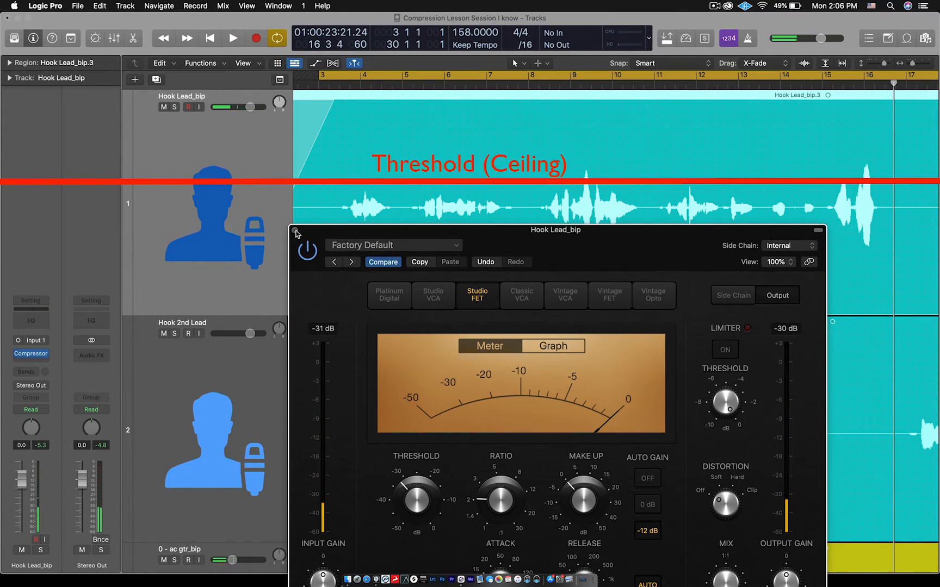
pyautogui.click(295, 230)
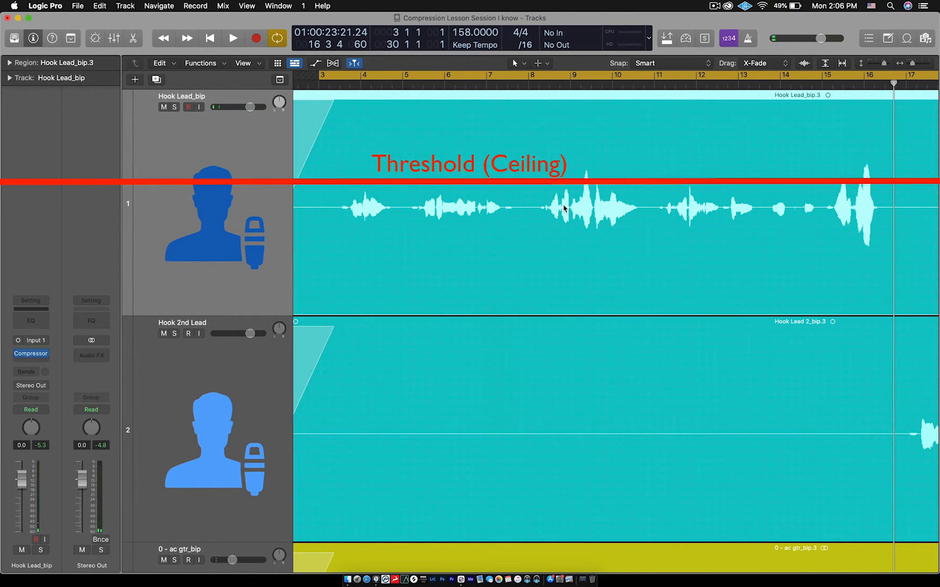
# - Shorten the cycle range so that it runs from bar 3 to bar 17 around the Hook Lead_bip phrases
pyautogui.press('super+Left')
pyautogui.press('super+Left')
pyautogui.press('super+Left')
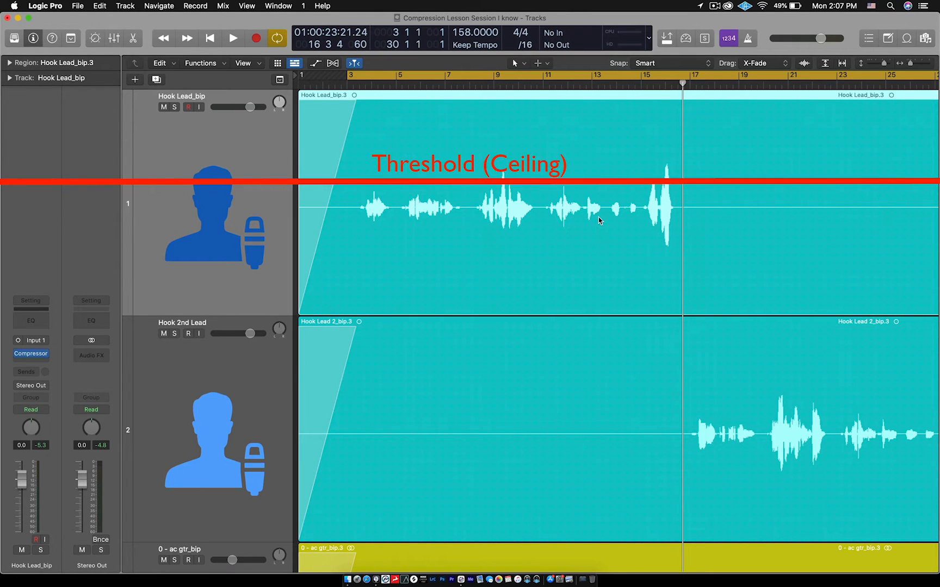
pyautogui.click(610, 77)
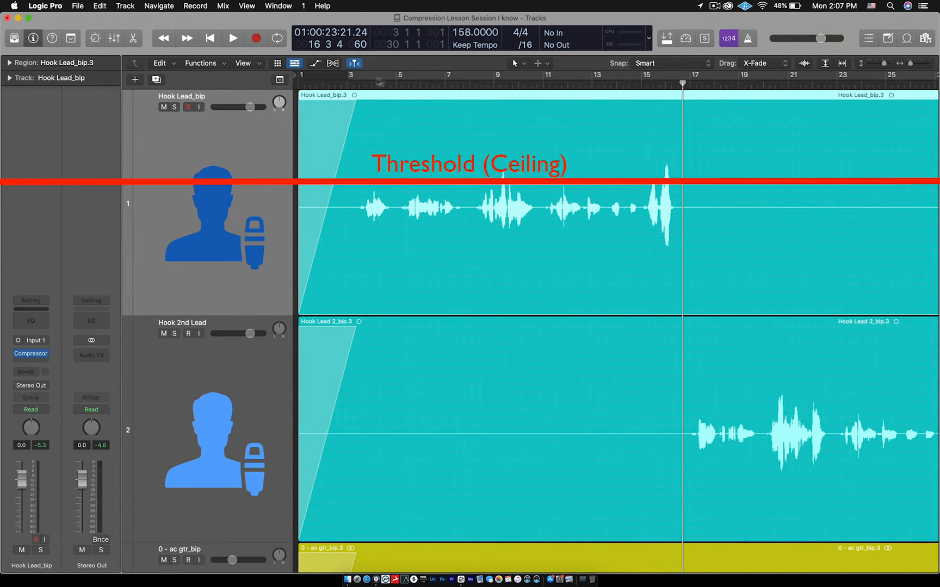
pyautogui.click(350, 76)
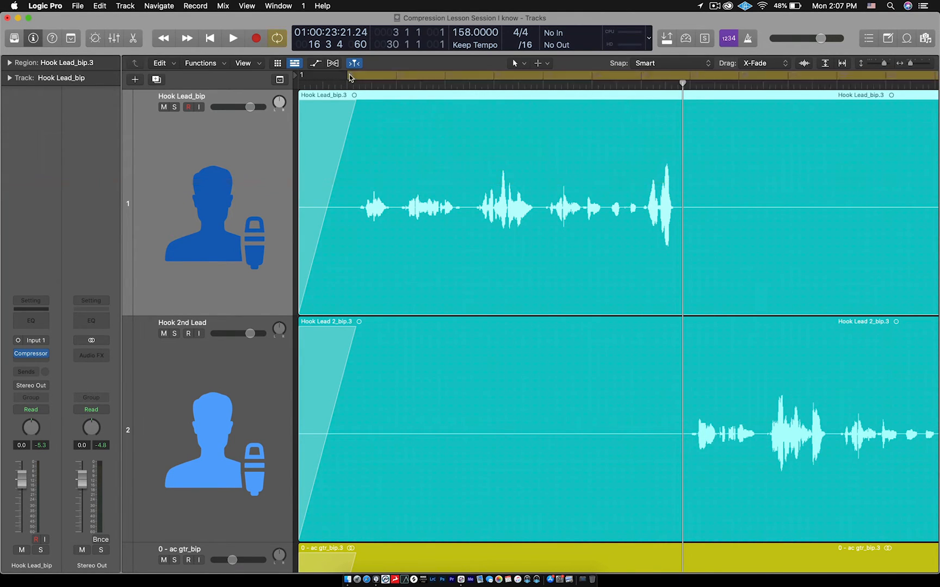
pyautogui.moveTo(350, 77); pyautogui.dragTo(689, 97)
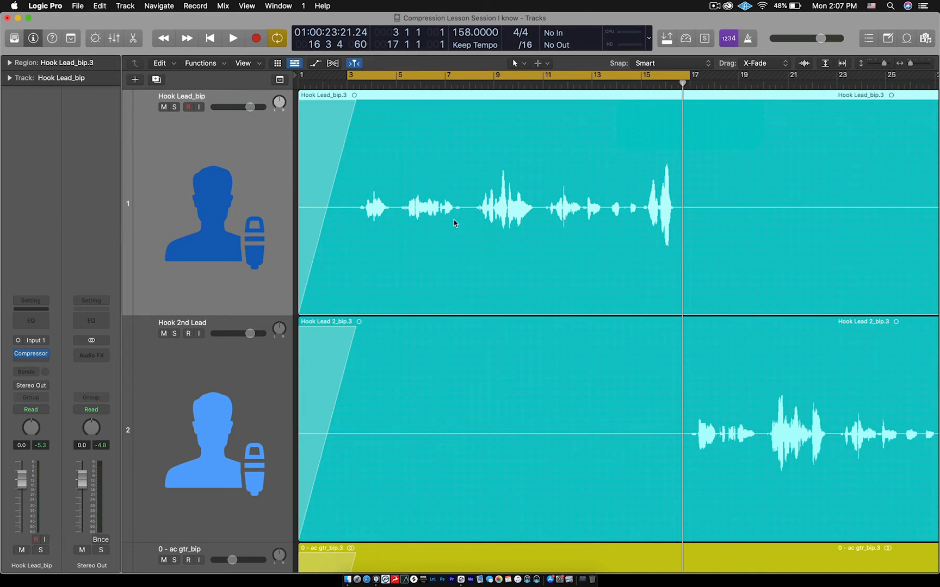
# - Bounce the Hook Lead_bip.3 region in place to a new track named Lead COMPD, with the source muted and effects included
pyautogui.rightClick(467, 244)
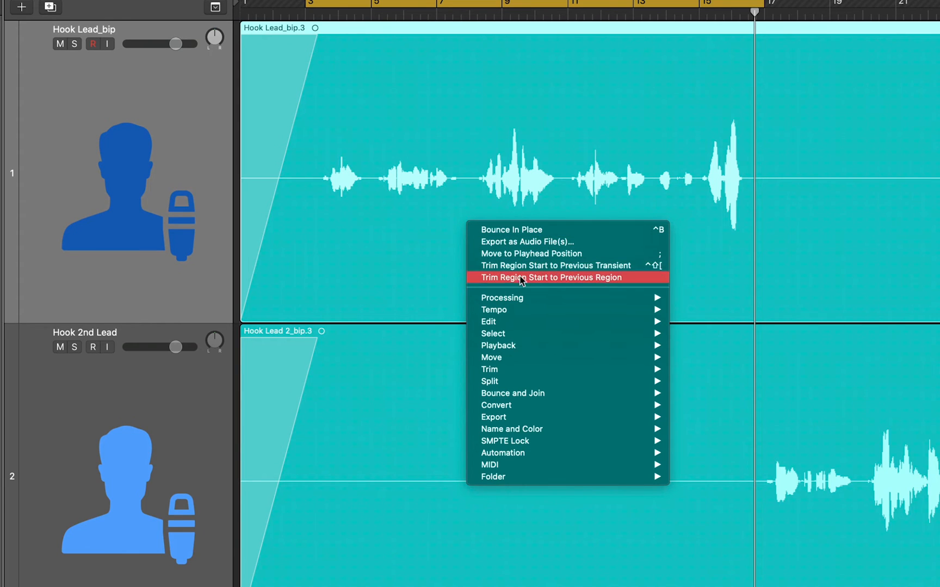
pyautogui.moveTo(498, 363)
pyautogui.moveTo(487, 394)
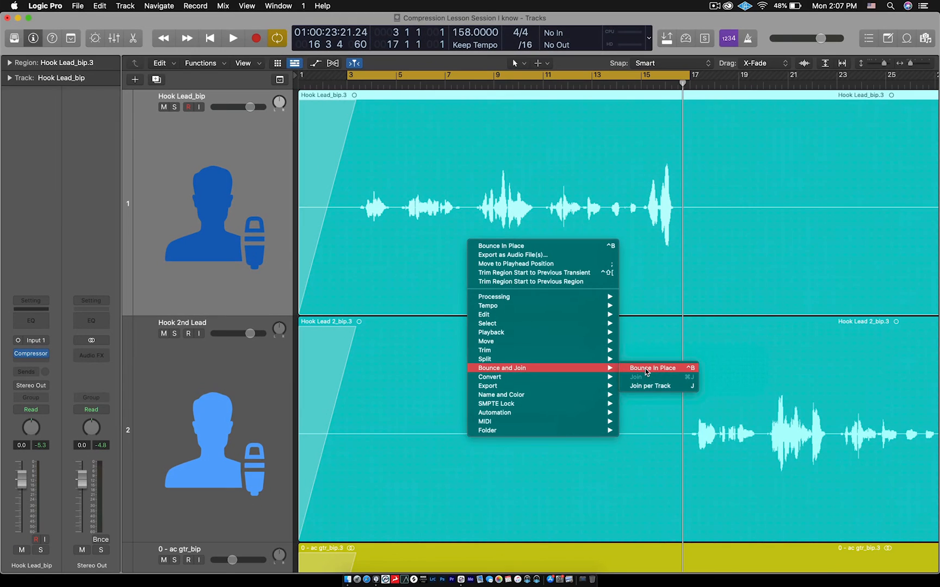
pyautogui.click(698, 391)
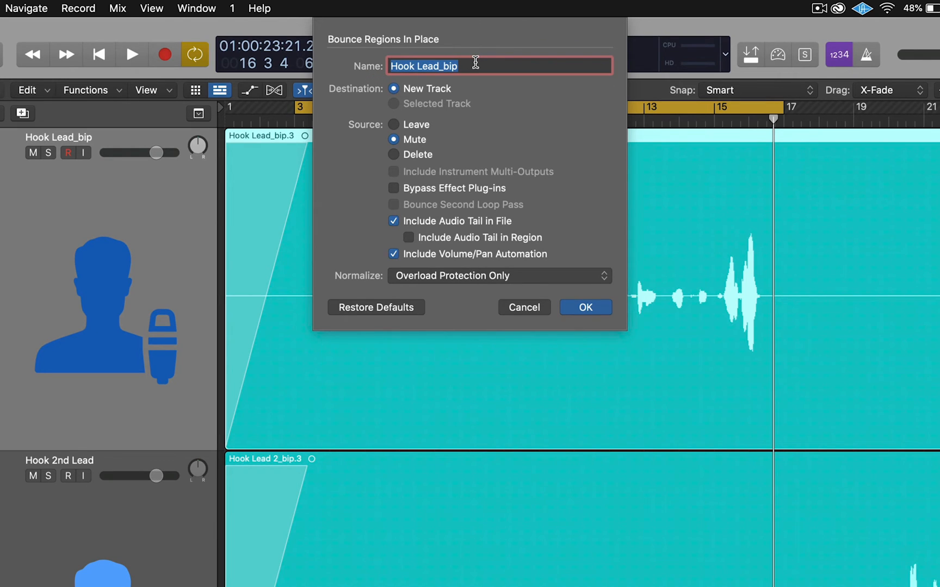
pyautogui.write('Lead ')
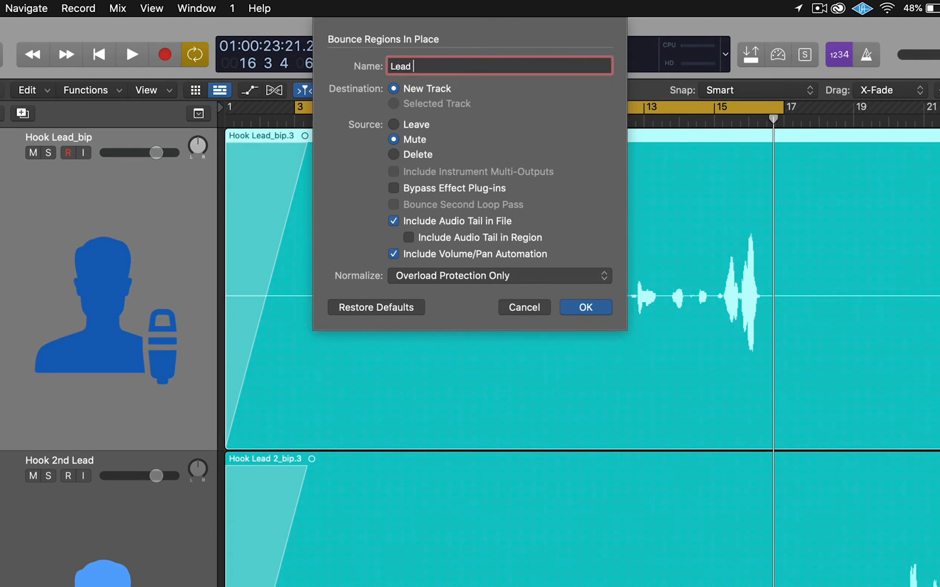
pyautogui.write('COMPD')
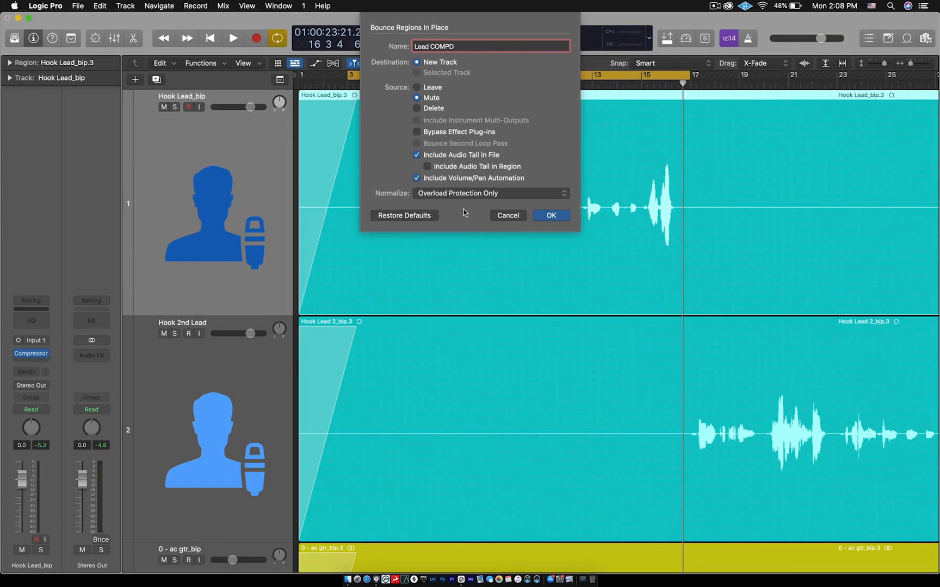
pyautogui.click(560, 216)
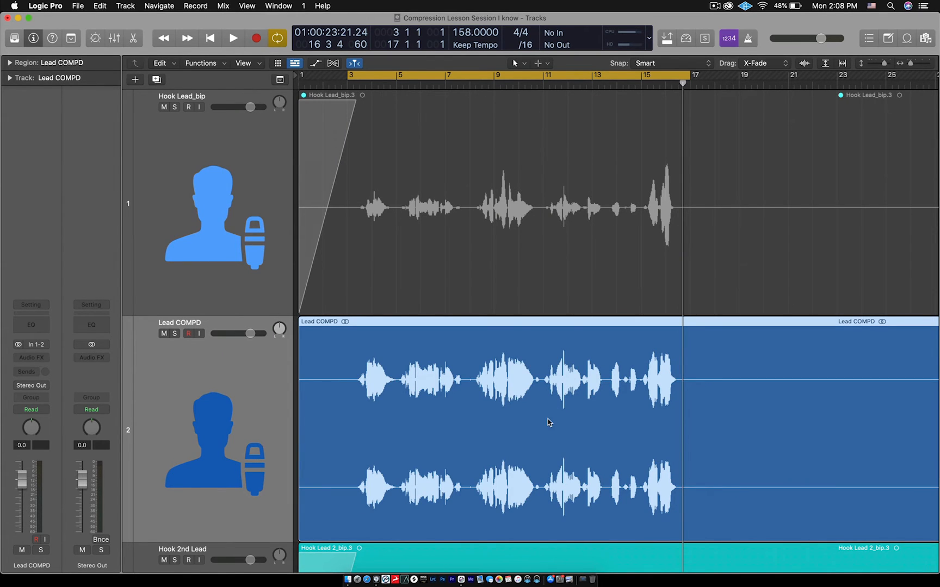
# - Compare the original Hook Lead_bip waveform with the bounced Lead COMPD waveform across bars 3 to 17
pyautogui.hscroll(3, 549, 419)
pyautogui.hscroll(-3, 548, 421)
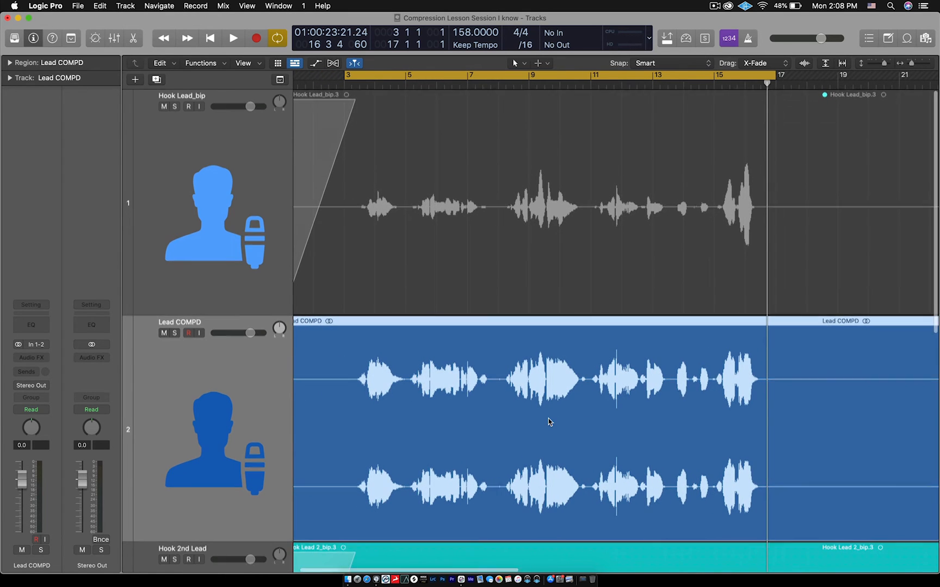
pyautogui.scroll(-1, 548, 419)
pyautogui.scroll(5, 549, 419)
pyautogui.hscroll(-5, 549, 419)
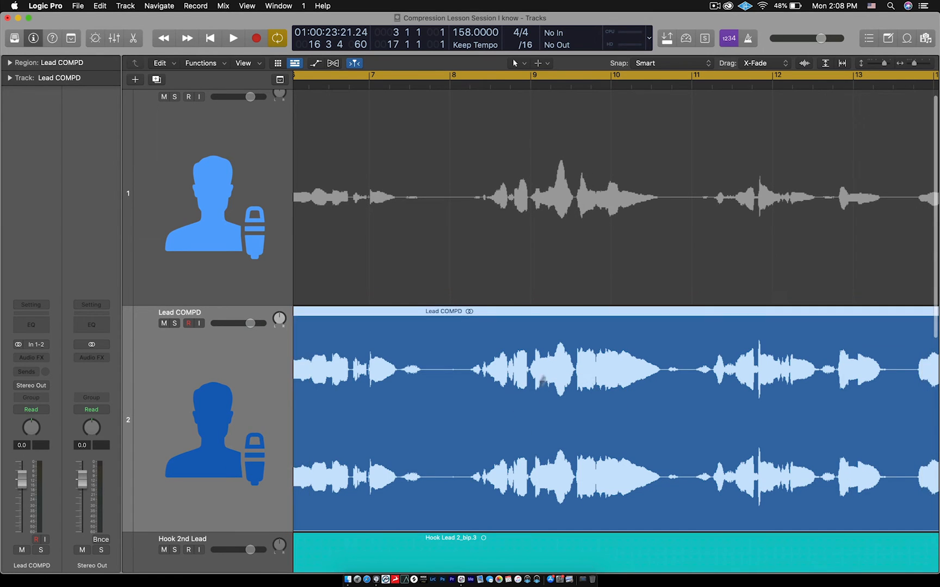
pyautogui.scroll(1, 577, 238)
pyautogui.click(577, 238)
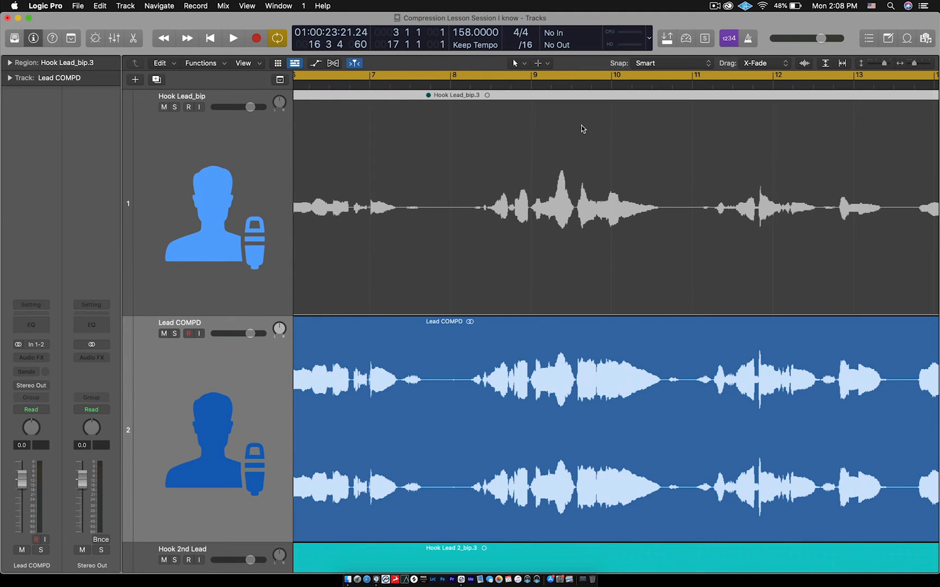
pyautogui.scroll(-5, 538, 255)
pyautogui.hscroll(2, 538, 255)
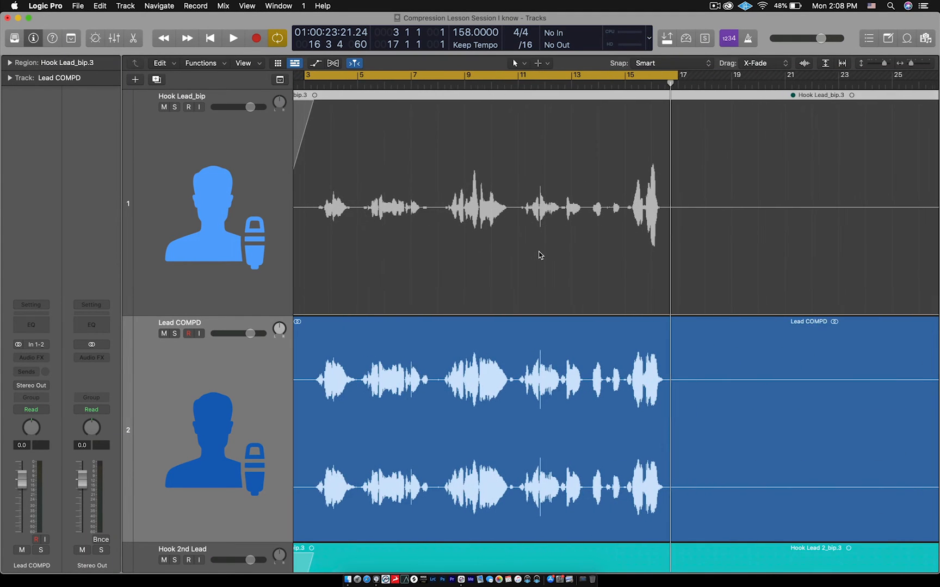
pyautogui.hscroll(-3, 689, 247)
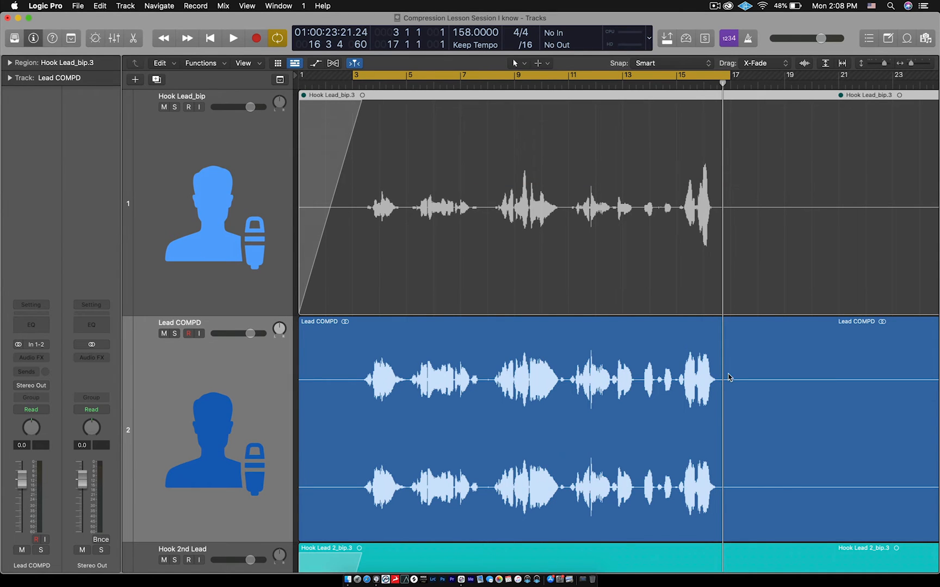
# - Examine the loud peaks near bar 16 and the quiet phrases from bar 13 in both Hook Lead_bip and Lead COMPD
pyautogui.press('super+Right')
pyautogui.press('super+Right')
pyautogui.press('super+Right')
pyautogui.press('super+Right')
pyautogui.press('super+Right')
pyautogui.press('super+Right')
pyautogui.press('super+Right')
pyautogui.press('super+Right')
pyautogui.hscroll(-1, 729, 378)
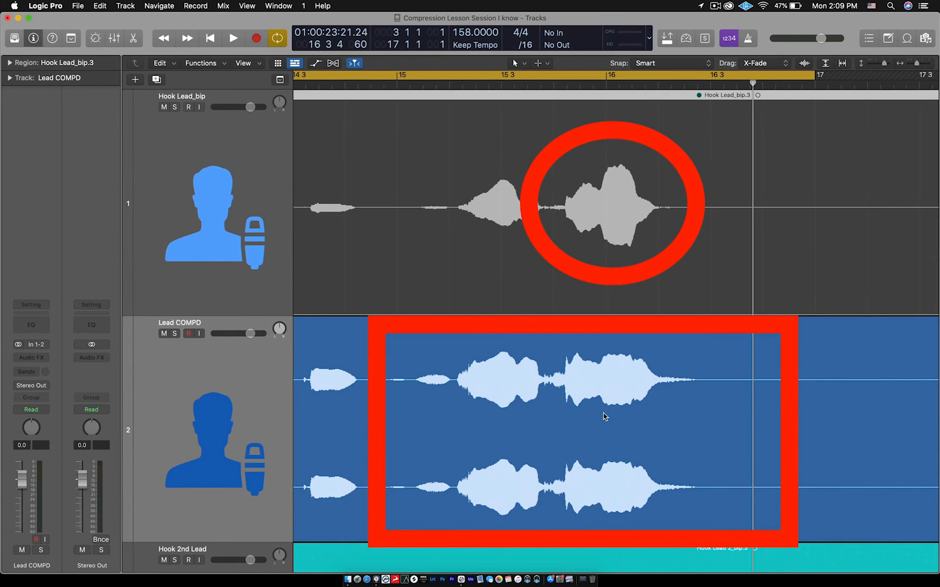
pyautogui.scroll(-5, 605, 417)
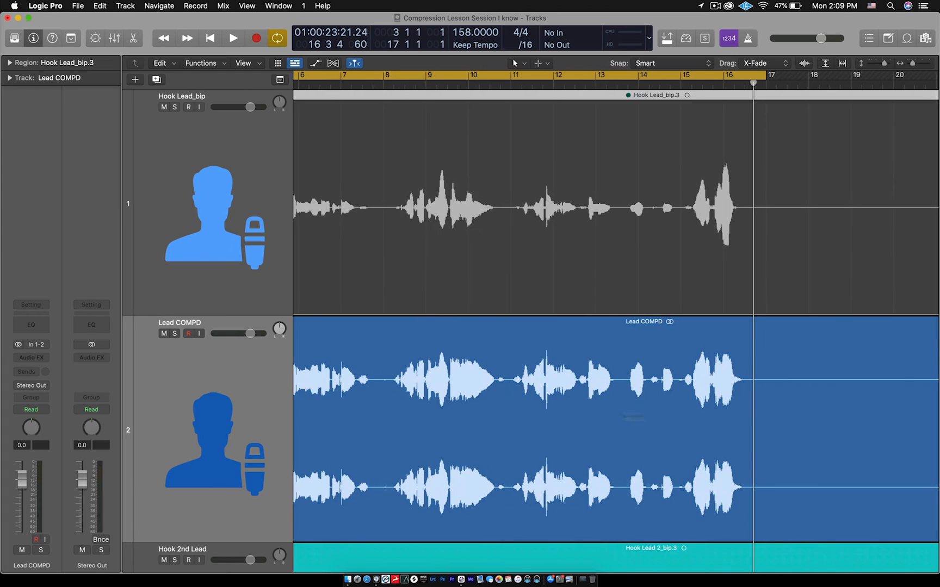
pyautogui.hscroll(4, 691, 423)
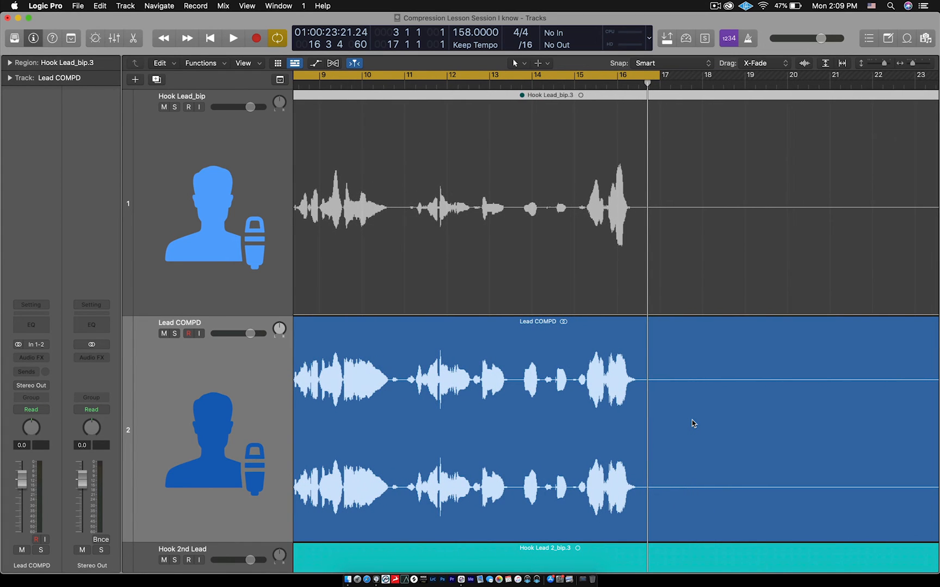
pyautogui.scroll(5, 691, 419)
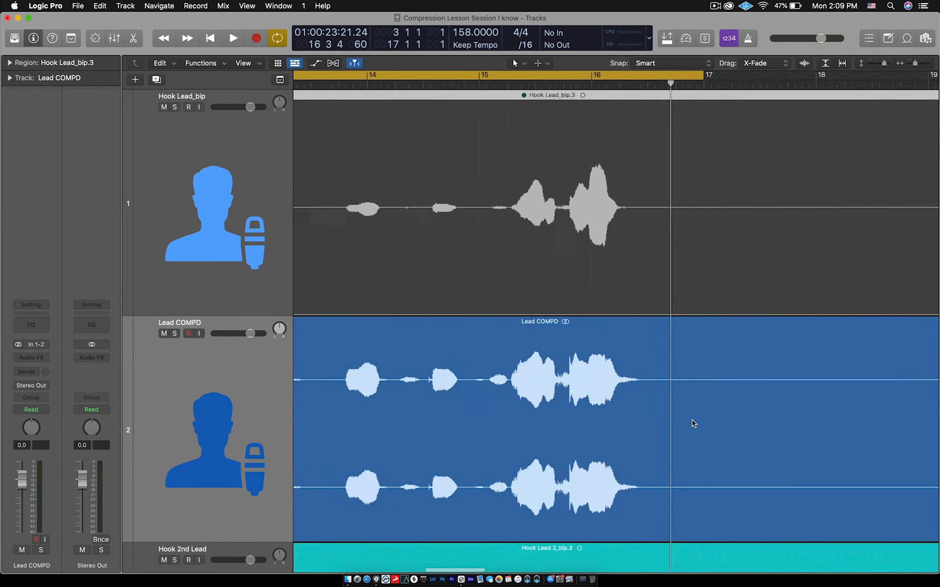
pyautogui.hscroll(-5, 692, 419)
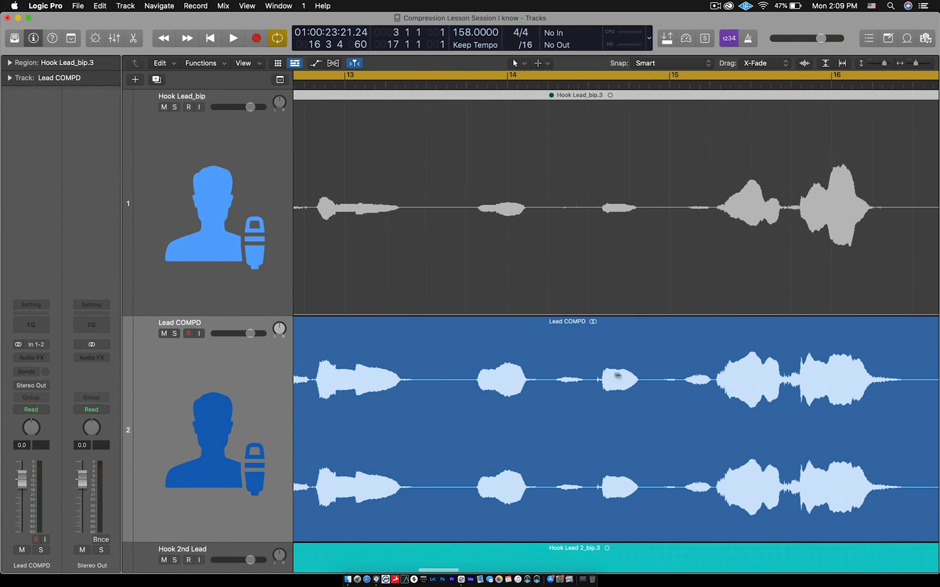
pyautogui.scroll(-5, 620, 383)
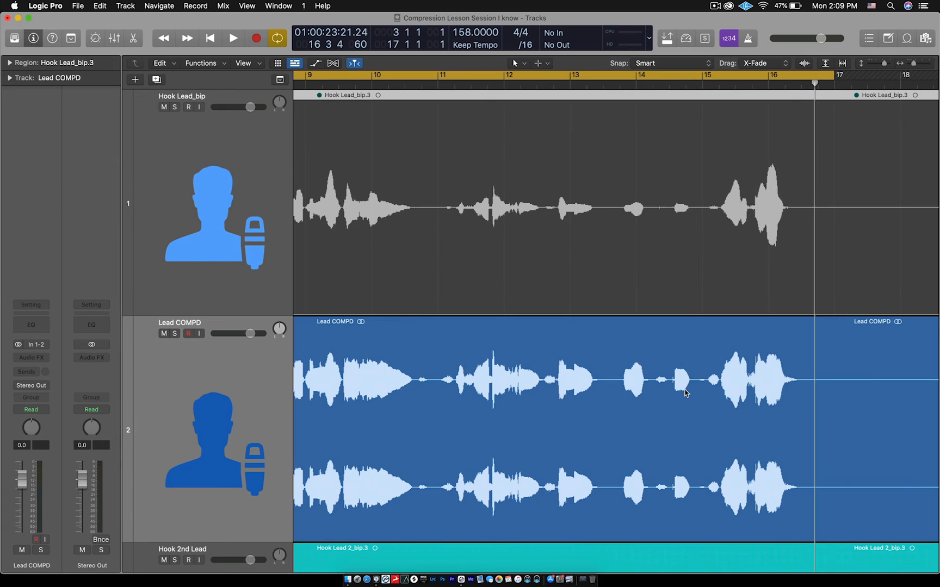
pyautogui.scroll(-3, 684, 390)
pyautogui.scroll(-3, 593, 375)
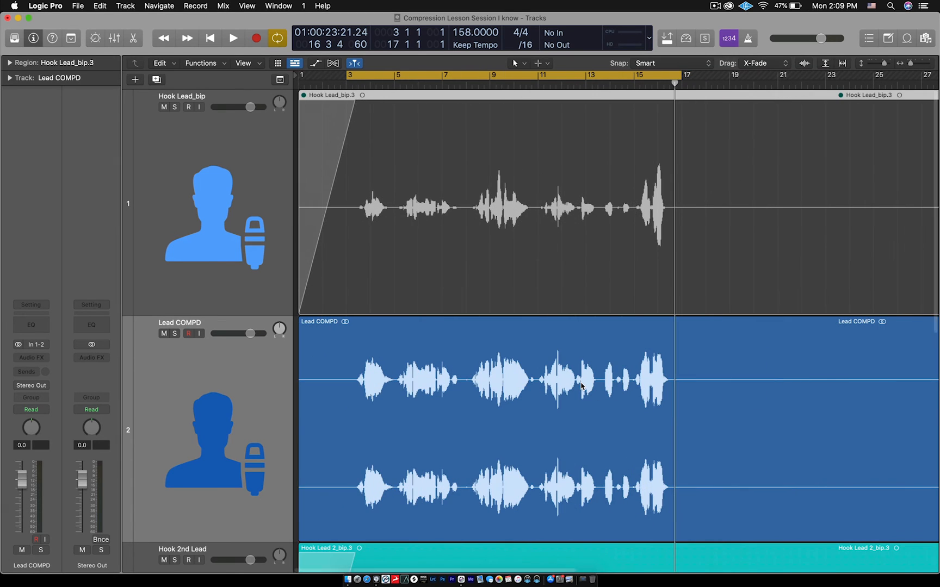
# - Delete the bounced Lead COMPD region together with its track
pyautogui.click(430, 403)
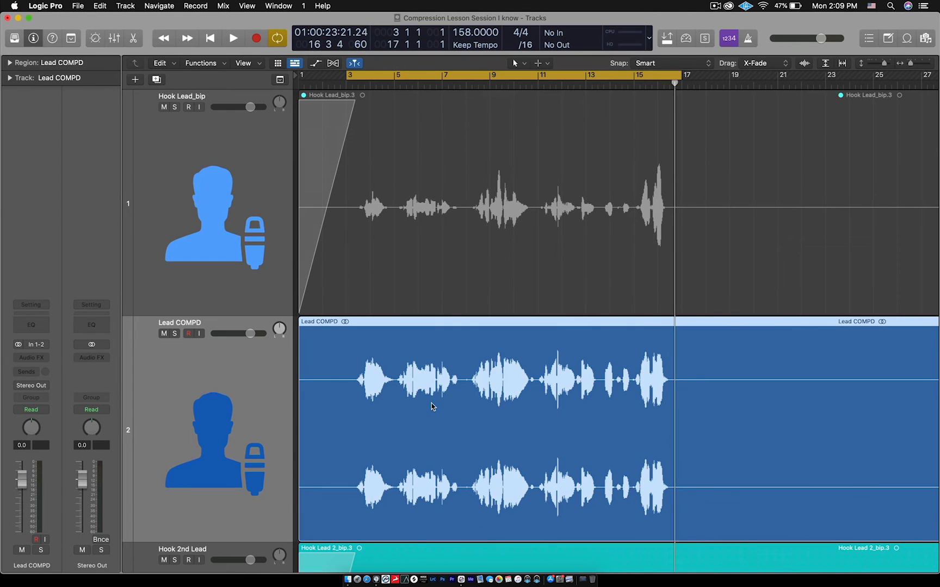
pyautogui.scroll(-3, 431, 403)
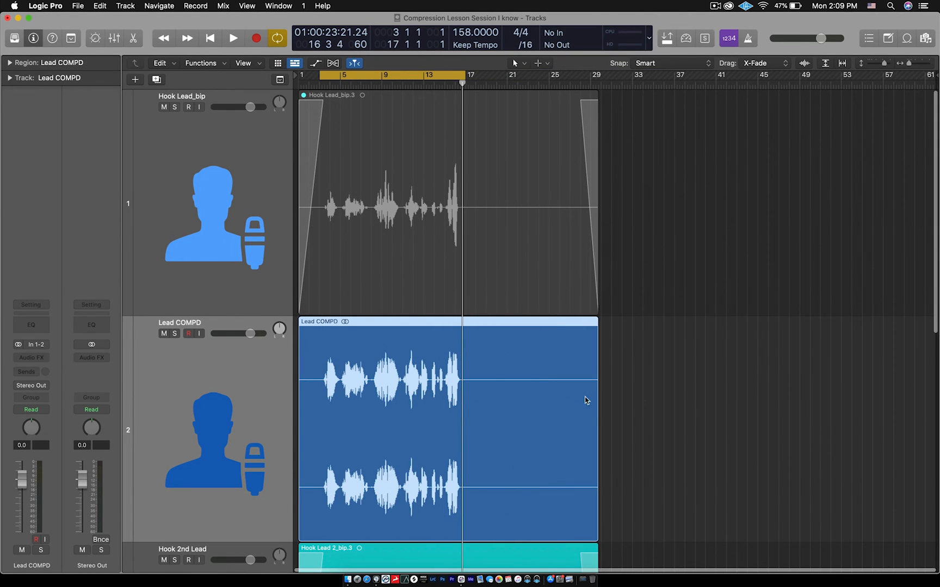
pyautogui.click(686, 397)
pyautogui.click(519, 396)
pyautogui.press('Delete')
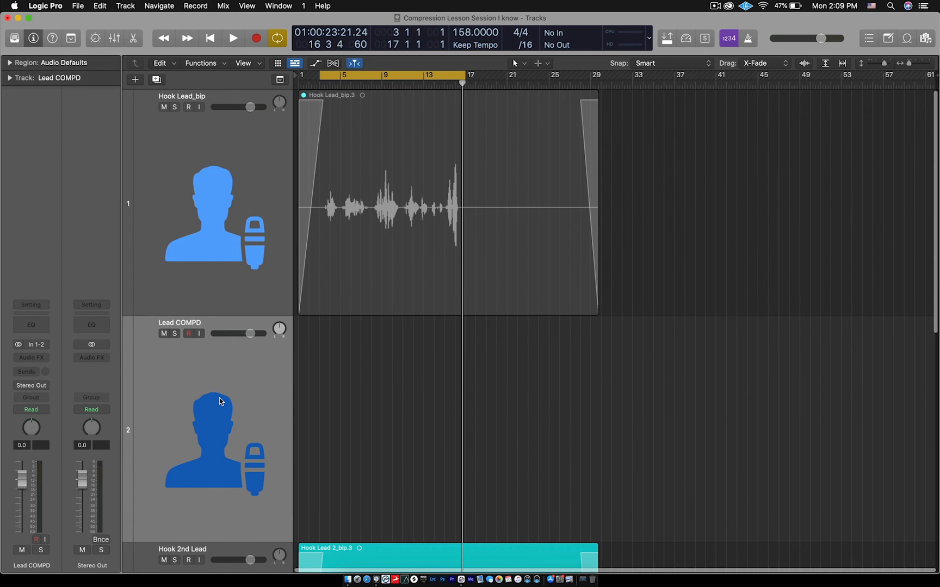
pyautogui.press('Delete')
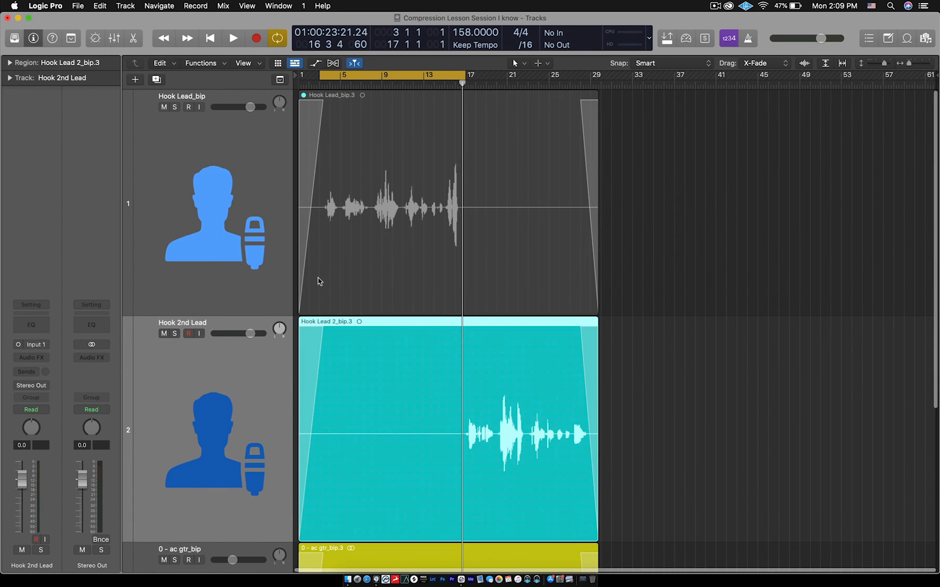
pyautogui.scroll(3, 375, 270)
pyautogui.scroll(2, 377, 272)
pyautogui.hscroll(-5, 376, 272)
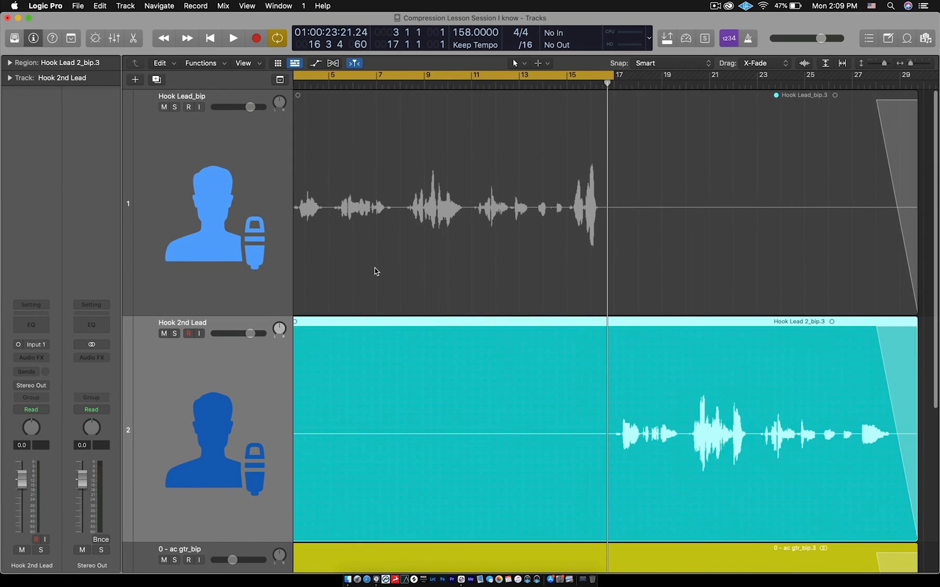
# - Play a short passage from bar 3 with the Hook Lead_bip.3 region still muted
pyautogui.scroll(2, 376, 270)
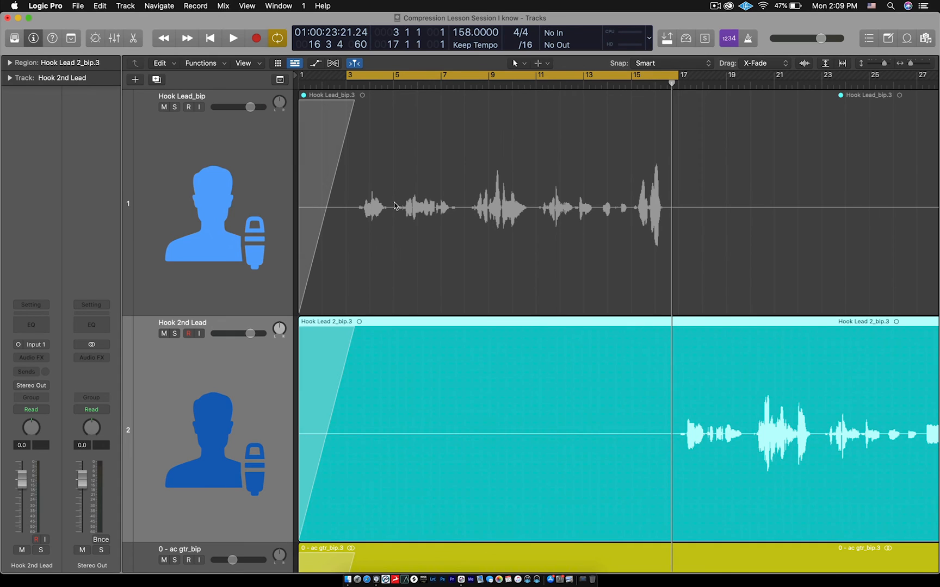
pyautogui.scroll(-3, 396, 207)
pyautogui.click(822, 177)
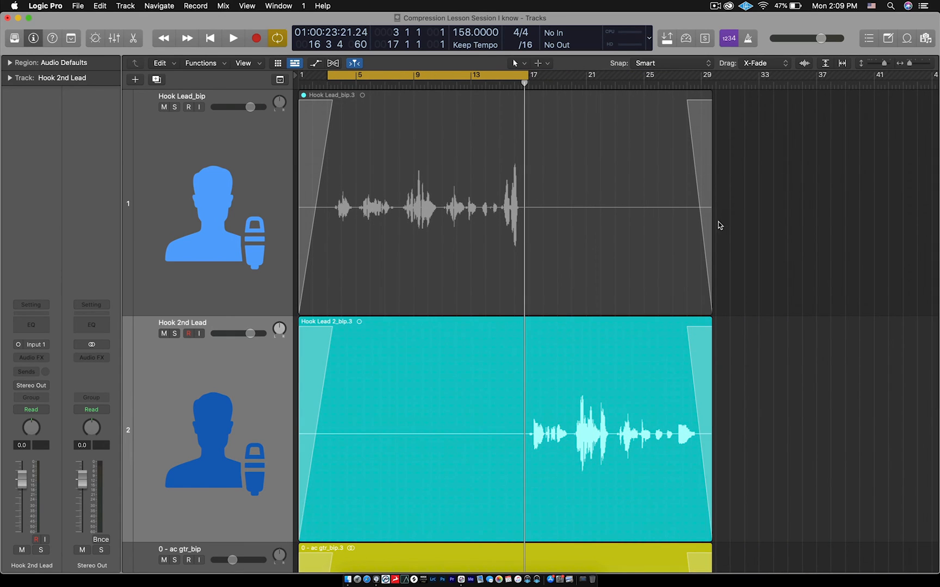
pyautogui.press('space')
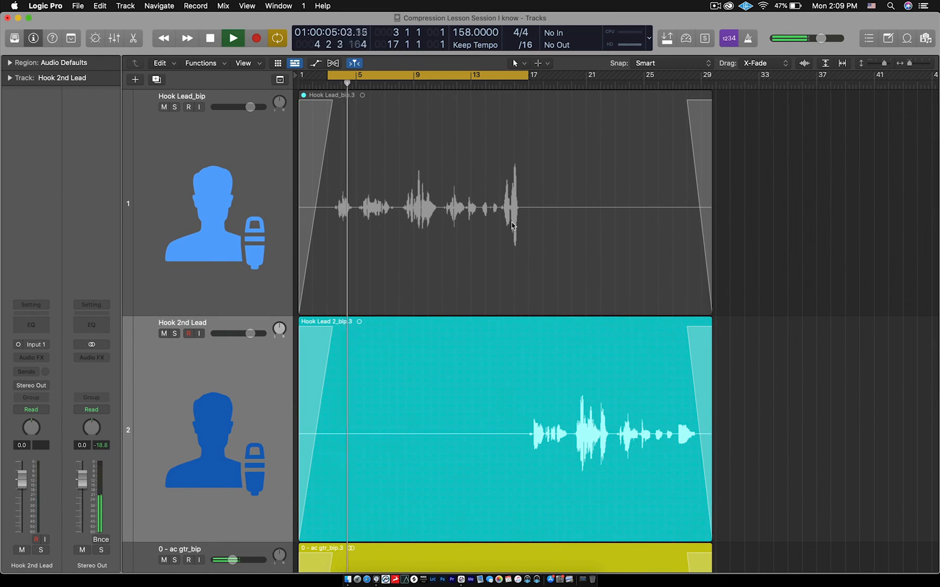
pyautogui.press('space')
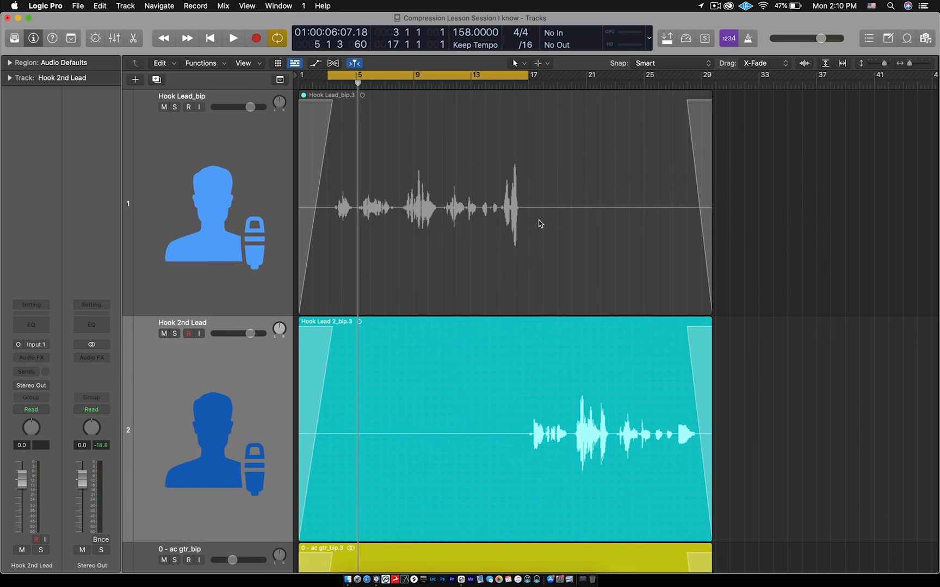
# - Unmute the Hook Lead_bip.3 region
pyautogui.click(458, 214)
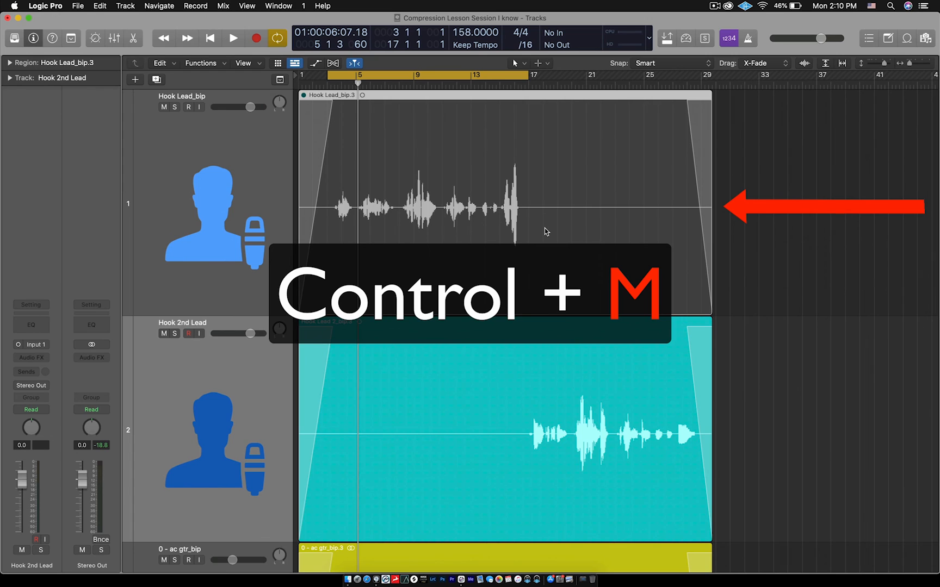
pyautogui.hotkey('ctrl', 'm')
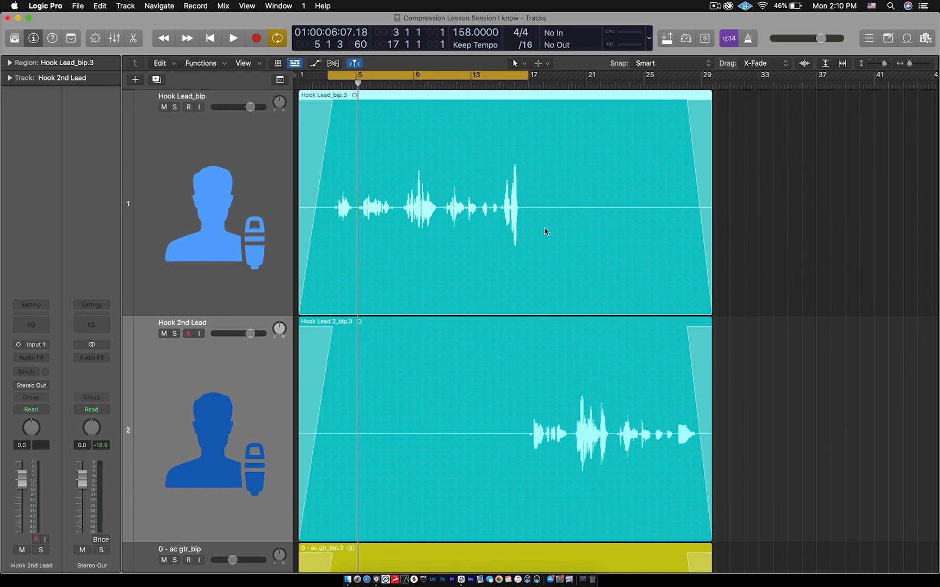
pyautogui.scroll(-3, 418, 198)
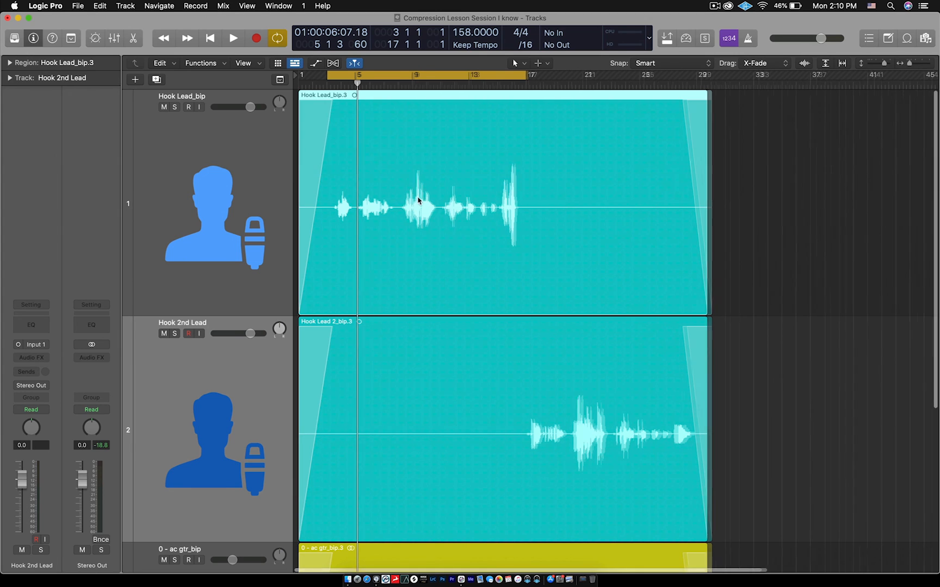
# - Mute the whole Hook Lead_bip track and unmute it again
pyautogui.click(238, 180)
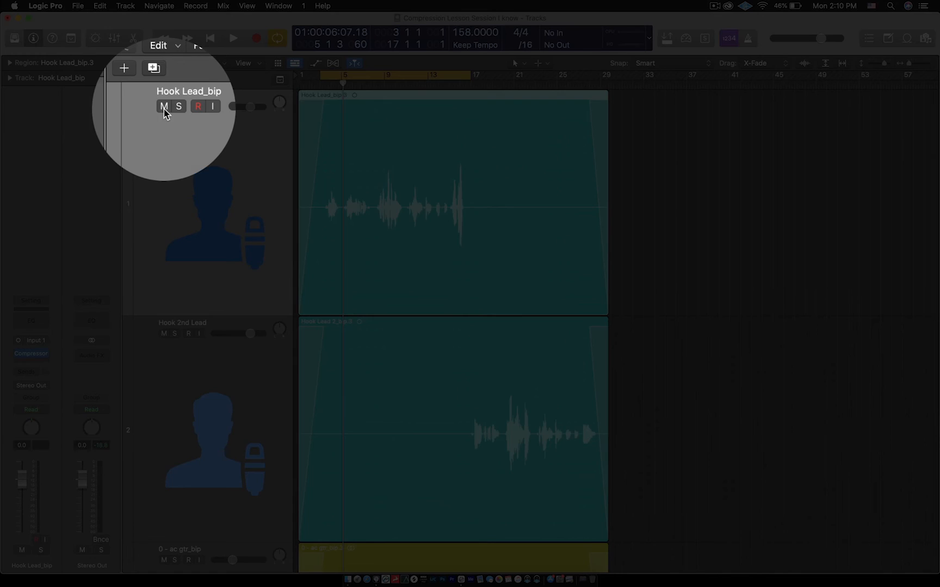
pyautogui.click(164, 108)
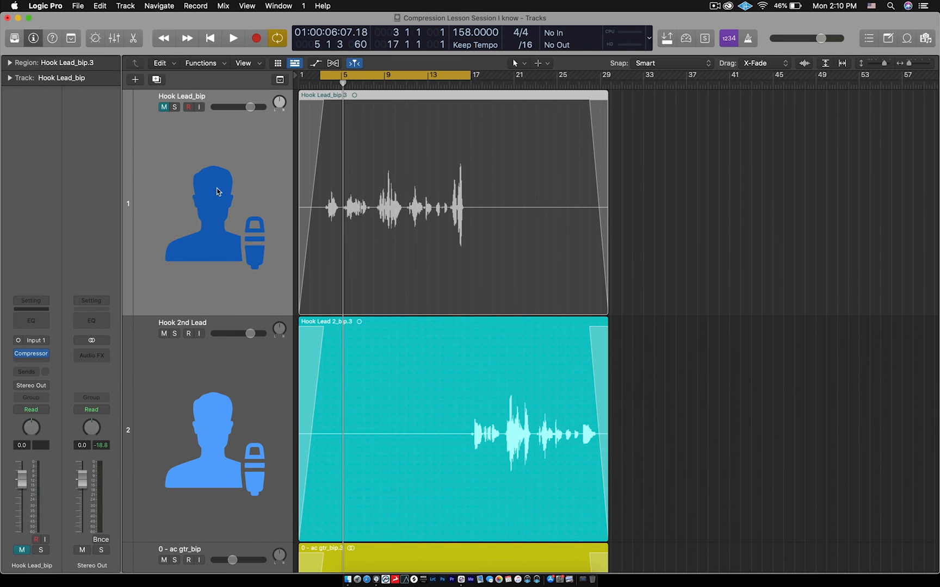
pyautogui.click(164, 107)
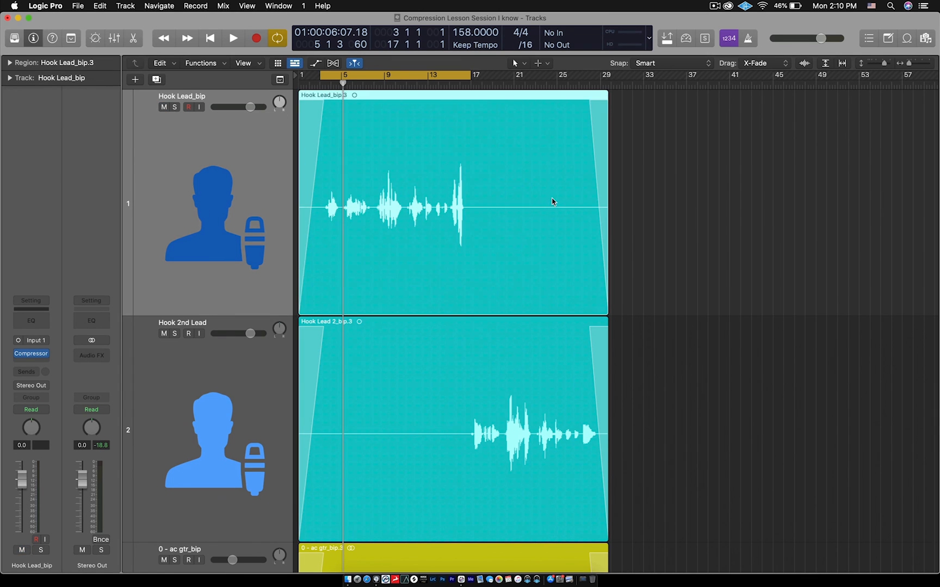
# - Mute only the Hook Lead_bip.3 region and unmute it again, leaving the track's own mute alone
pyautogui.click(633, 203)
pyautogui.click(505, 201)
pyautogui.hotkey('ctrl', 'm')
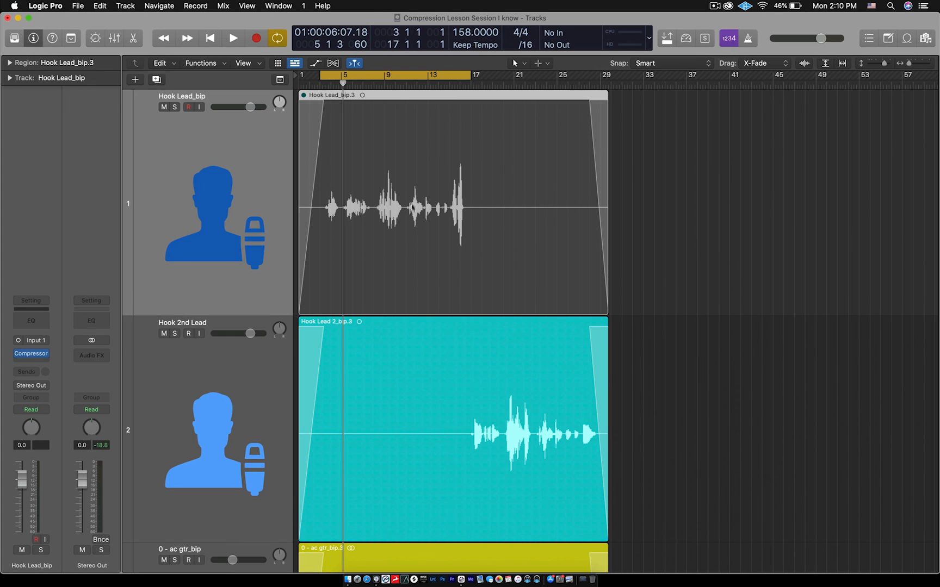
pyautogui.scroll(-1, 409, 211)
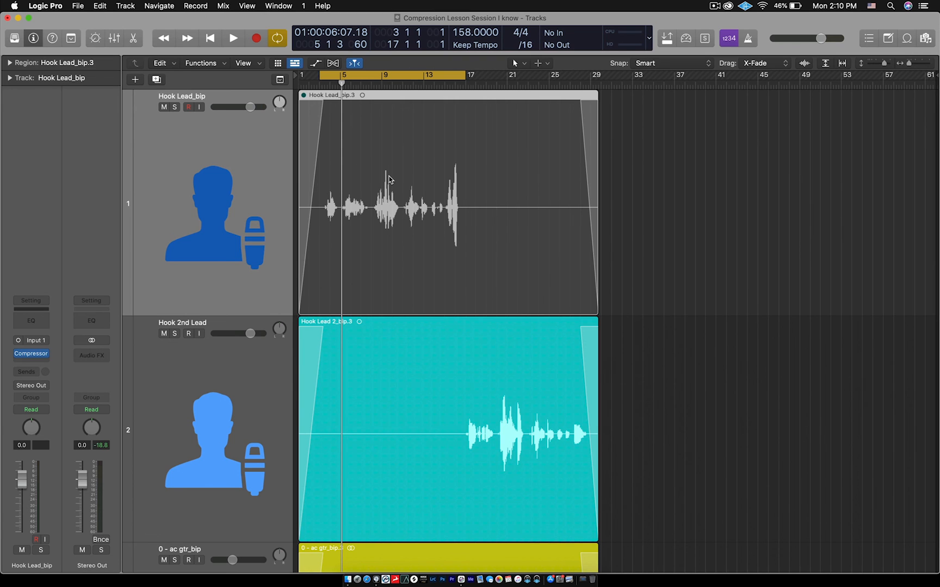
pyautogui.hotkey('ctrl', 'm')
pyautogui.scroll(5, 530, 192)
pyautogui.hscroll(-2, 530, 192)
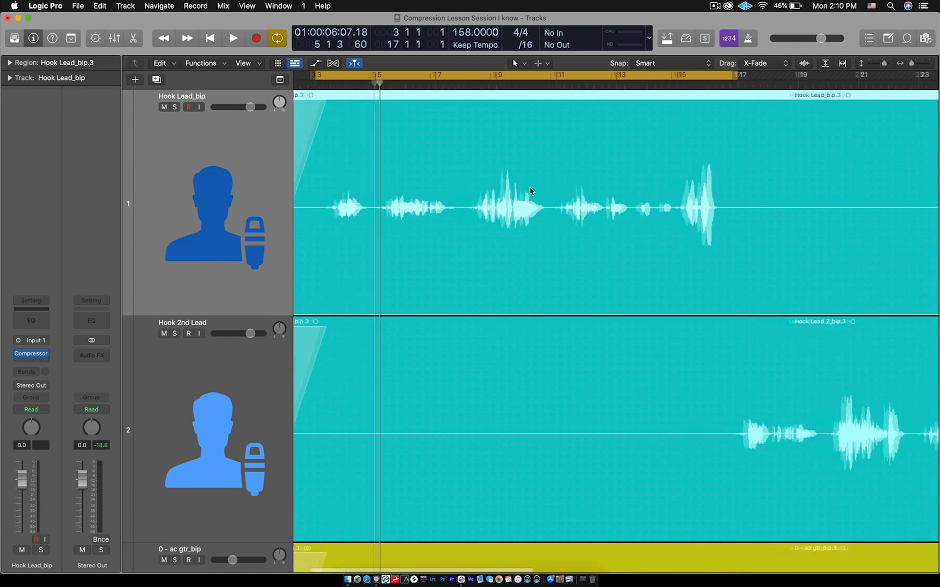
pyautogui.hscroll(-3, 530, 191)
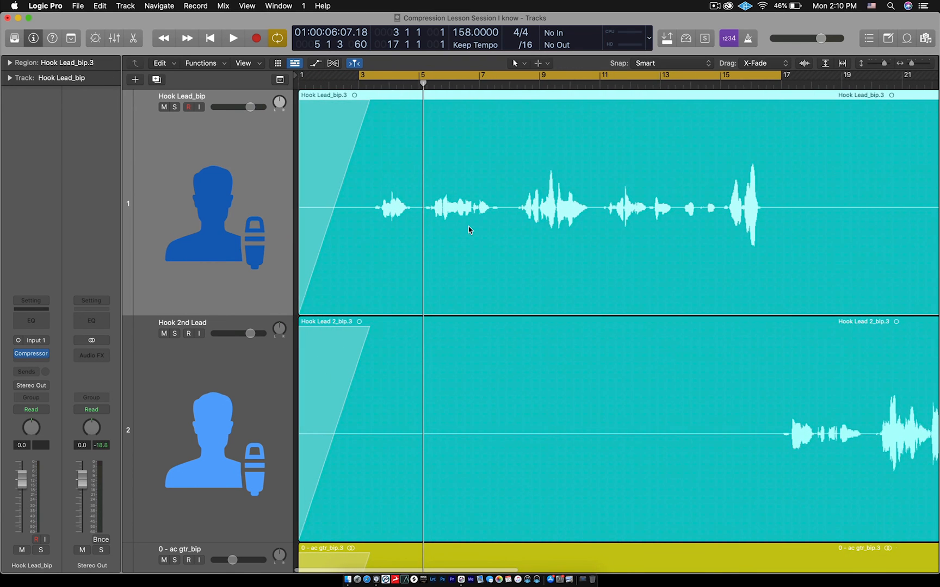
pyautogui.scroll(-4, 468, 226)
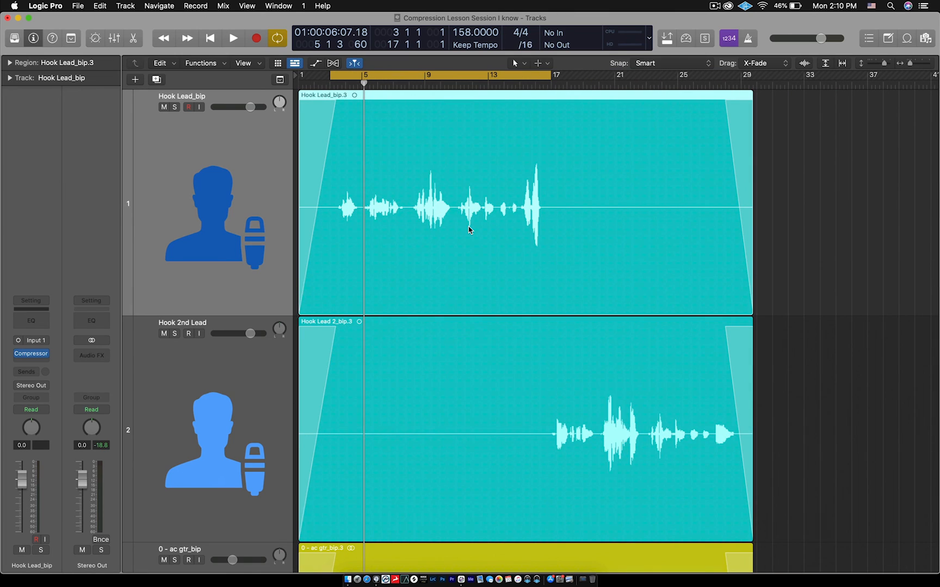